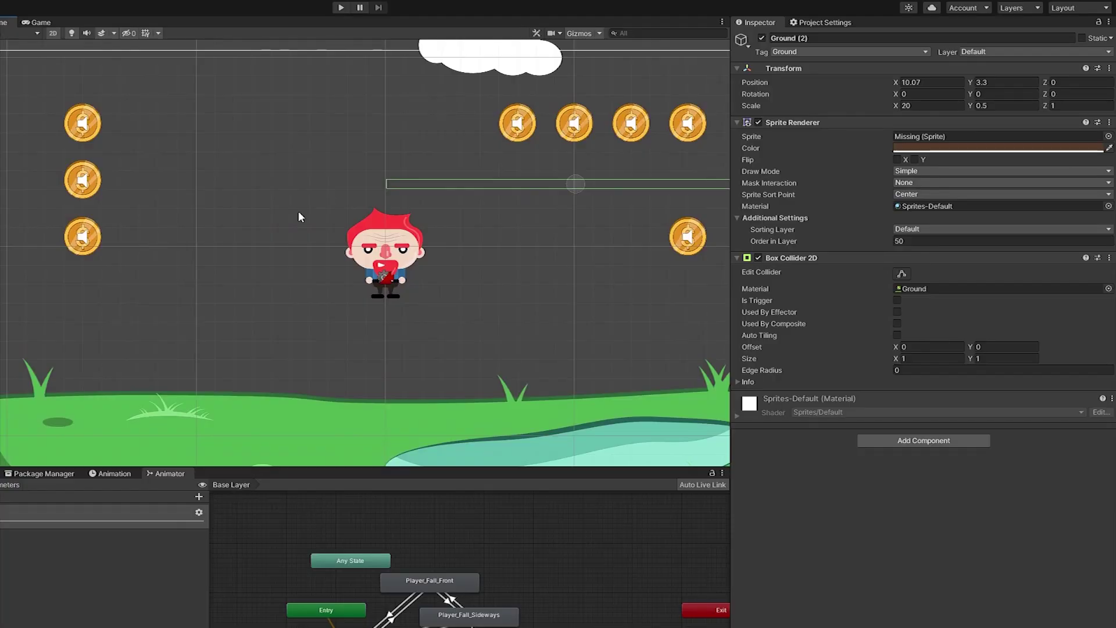
- Lower the Player character's Position Y to -5.75 so it stands on the grass
click(394, 240)
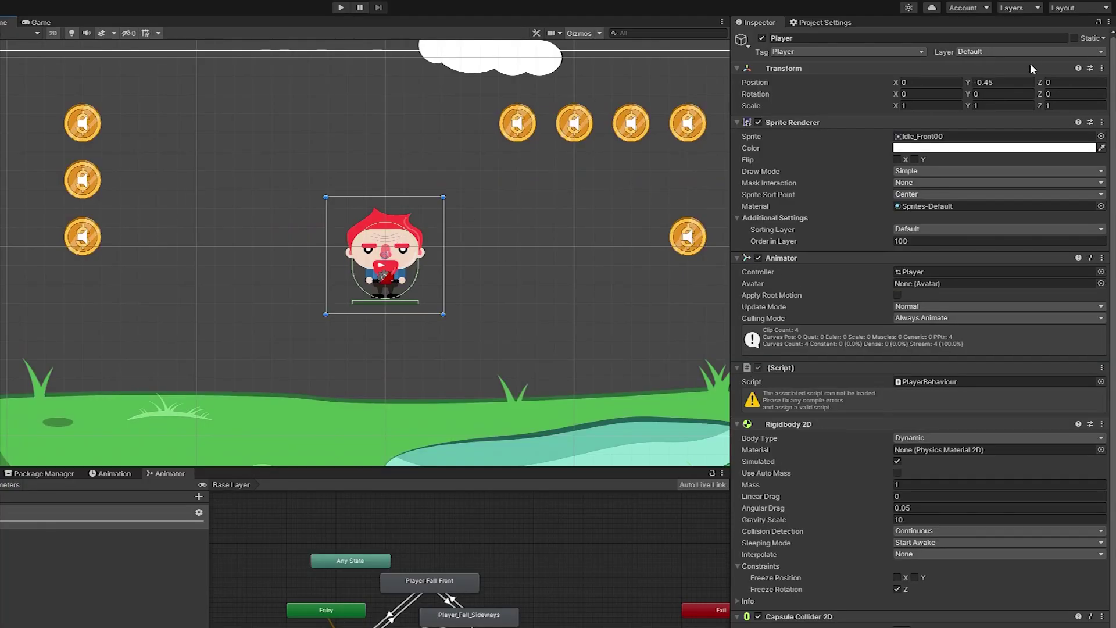
drag(968, 86, 864, 97)
middle_drag(631, 270, 604, 215)
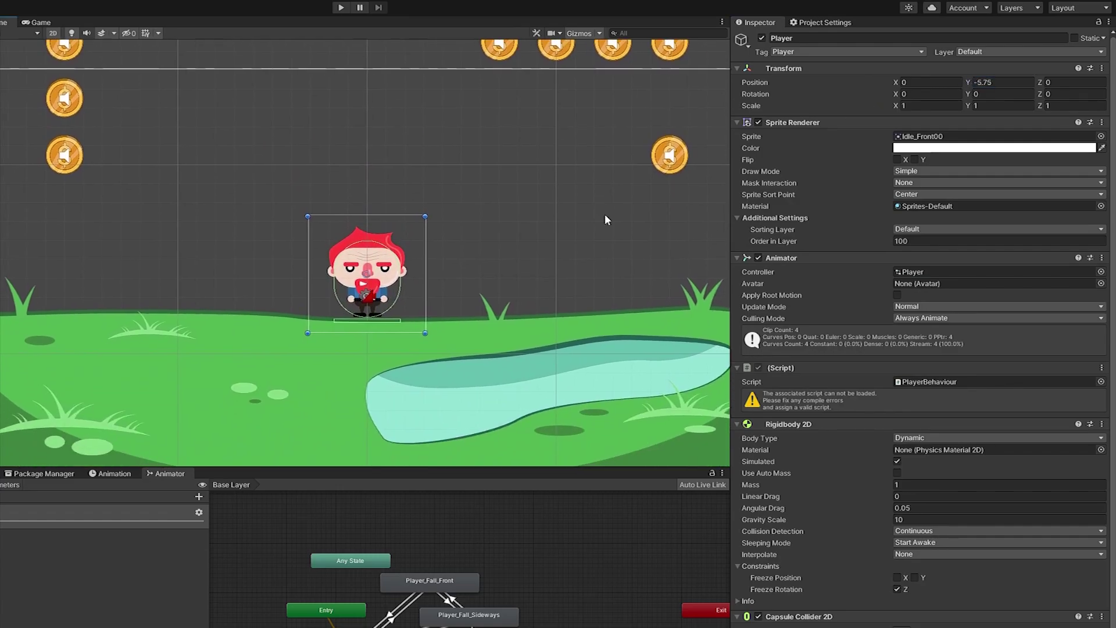
scroll(512, 250, up, 3)
scroll(512, 255, down, 2)
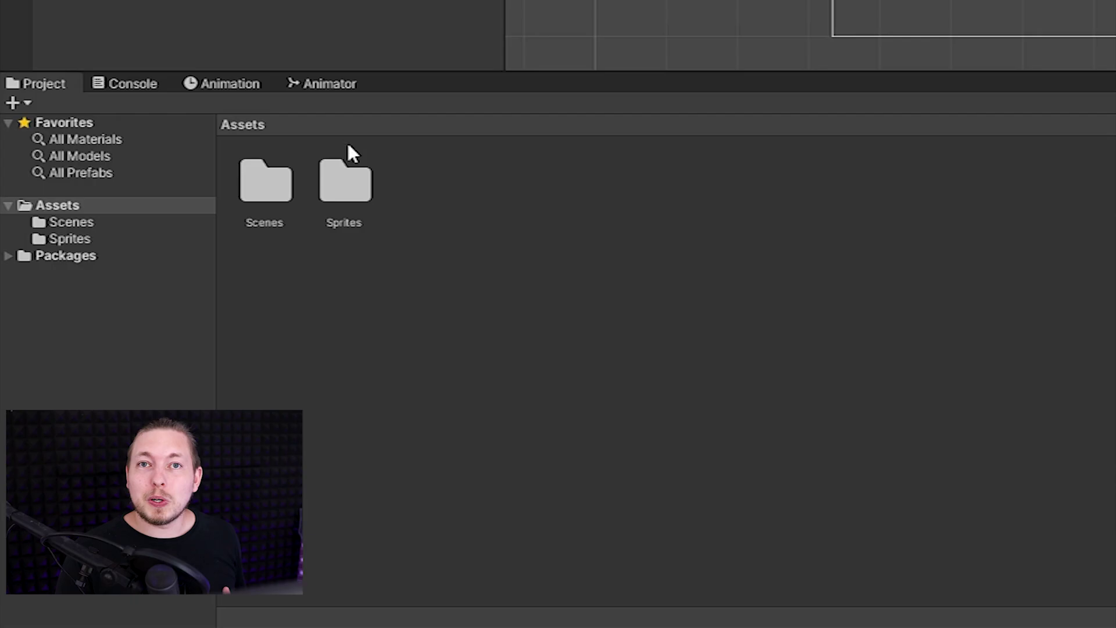
- Create a Square sprite asset named Enemy in Assets/Sprites and place it in the scene
double_click(349, 185)
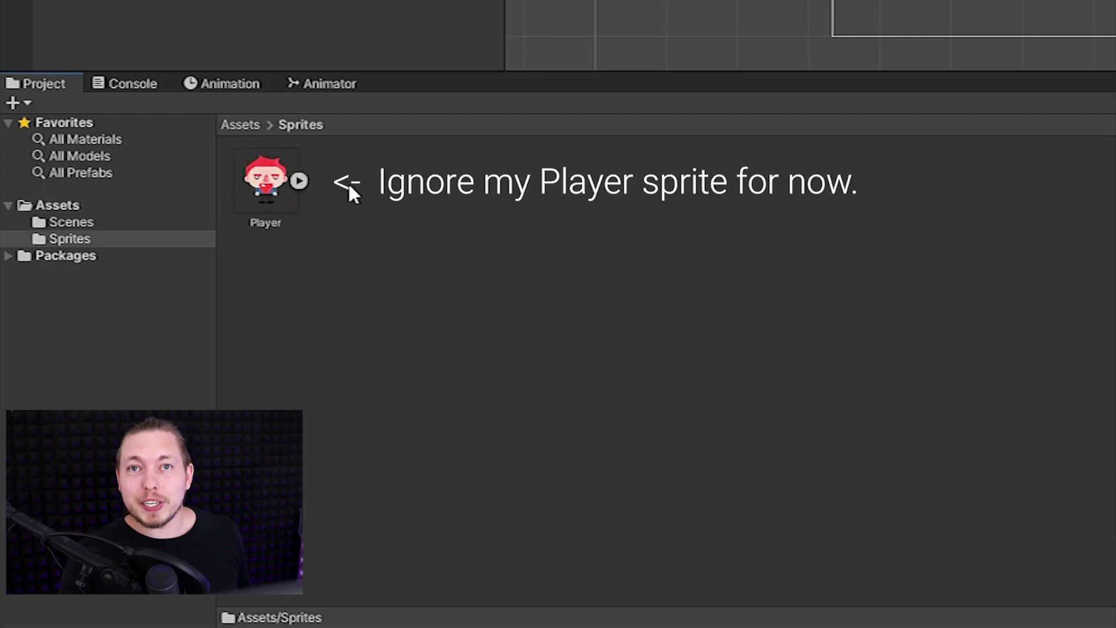
right_click(392, 515)
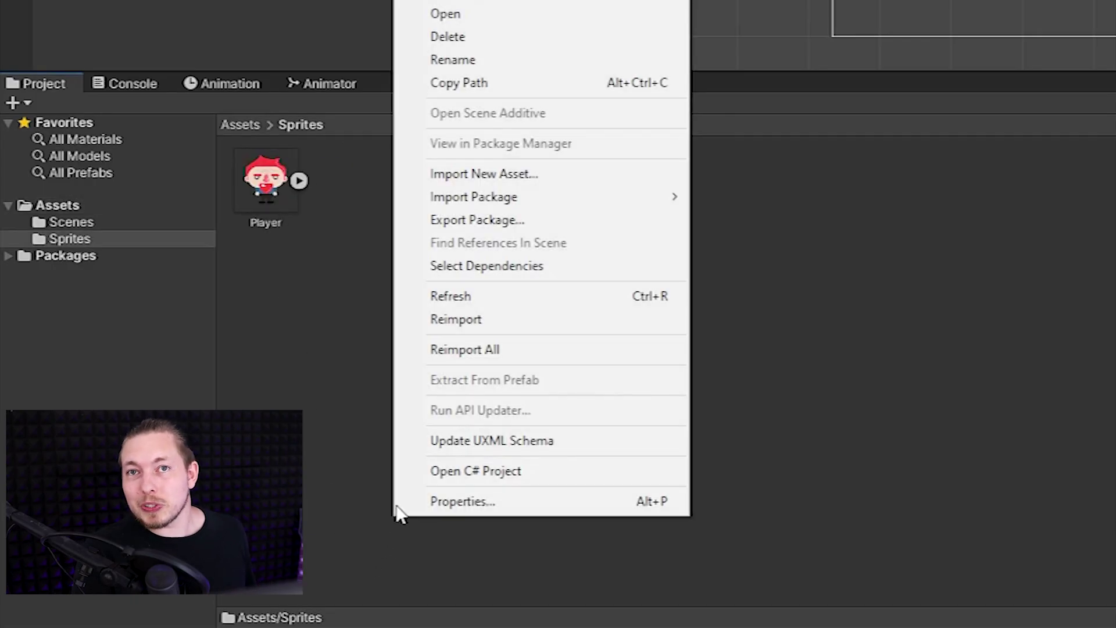
mouse_move(563, 146)
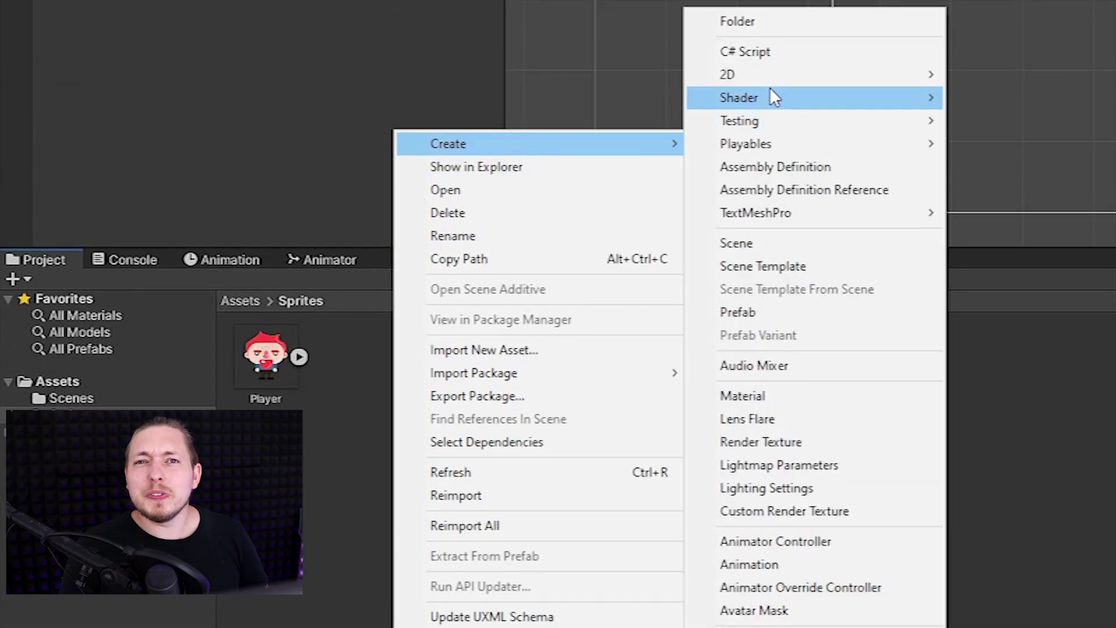
mouse_move(799, 77)
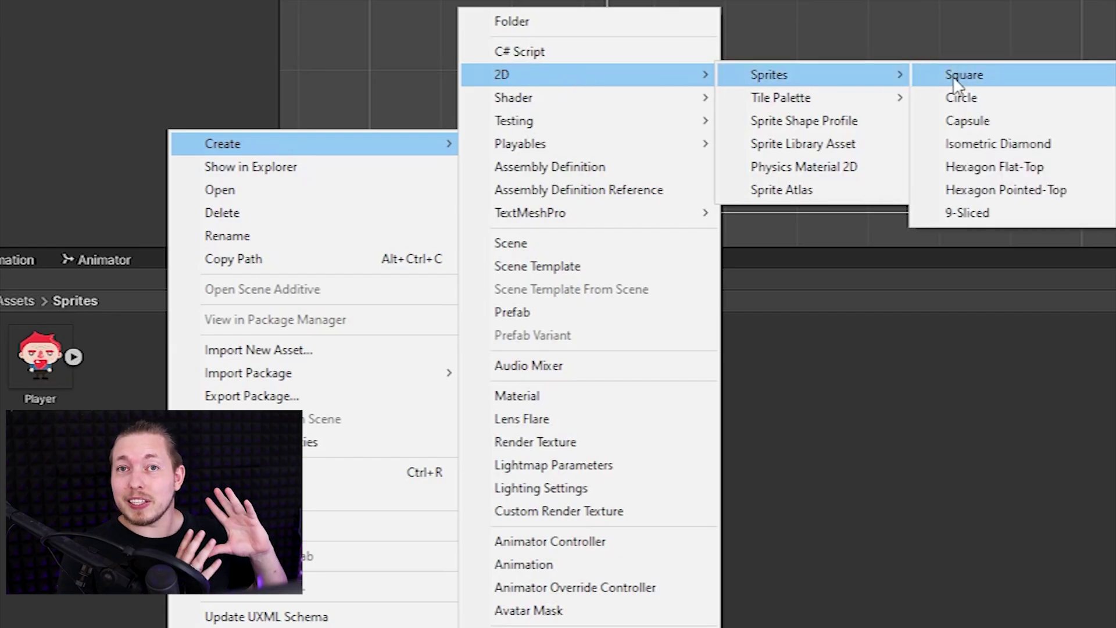
click(982, 75)
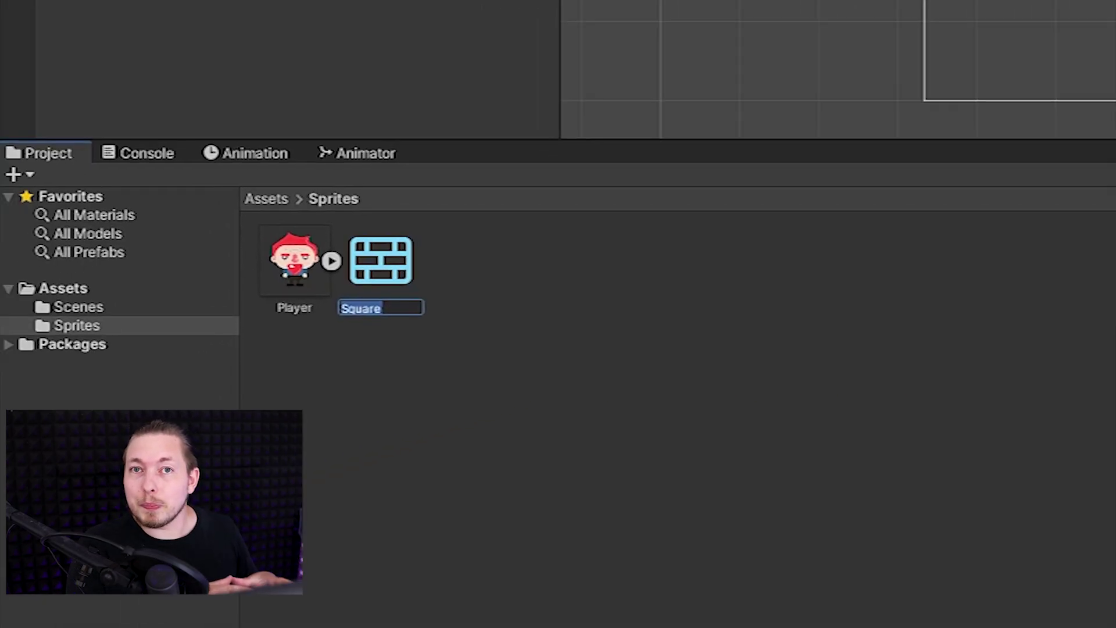
text(Enemy)
key(Return)
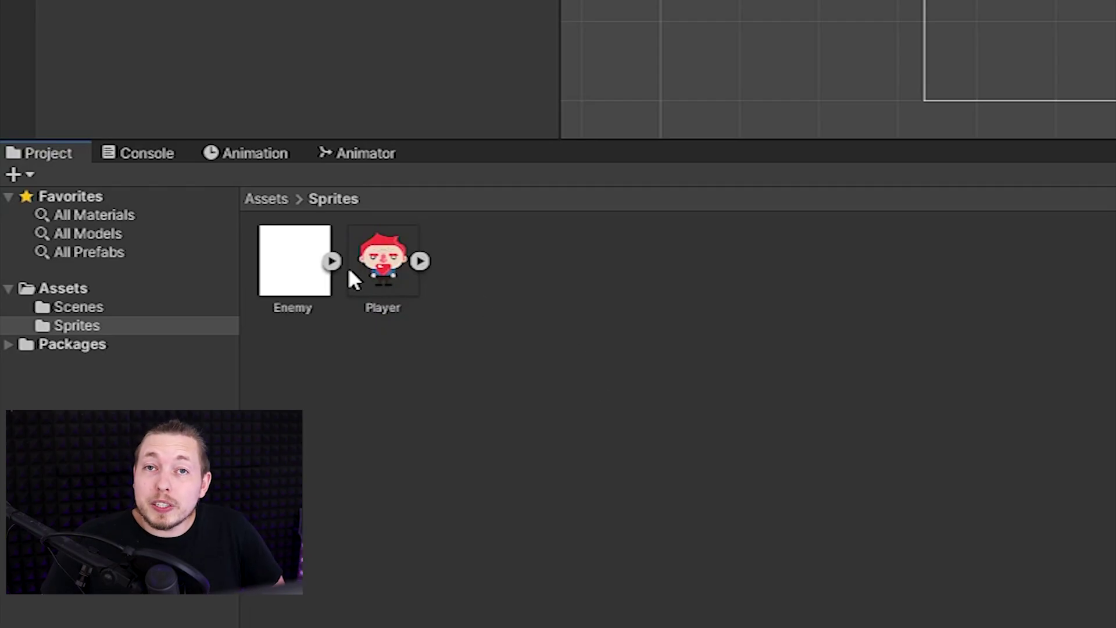
drag(305, 272, 232, 243)
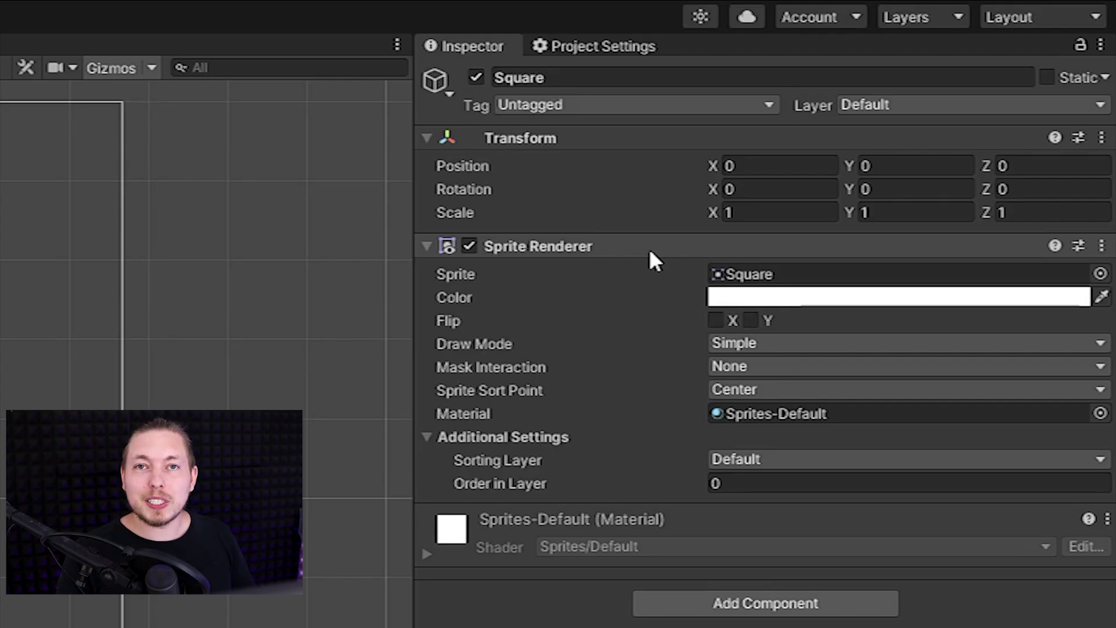
key(f)
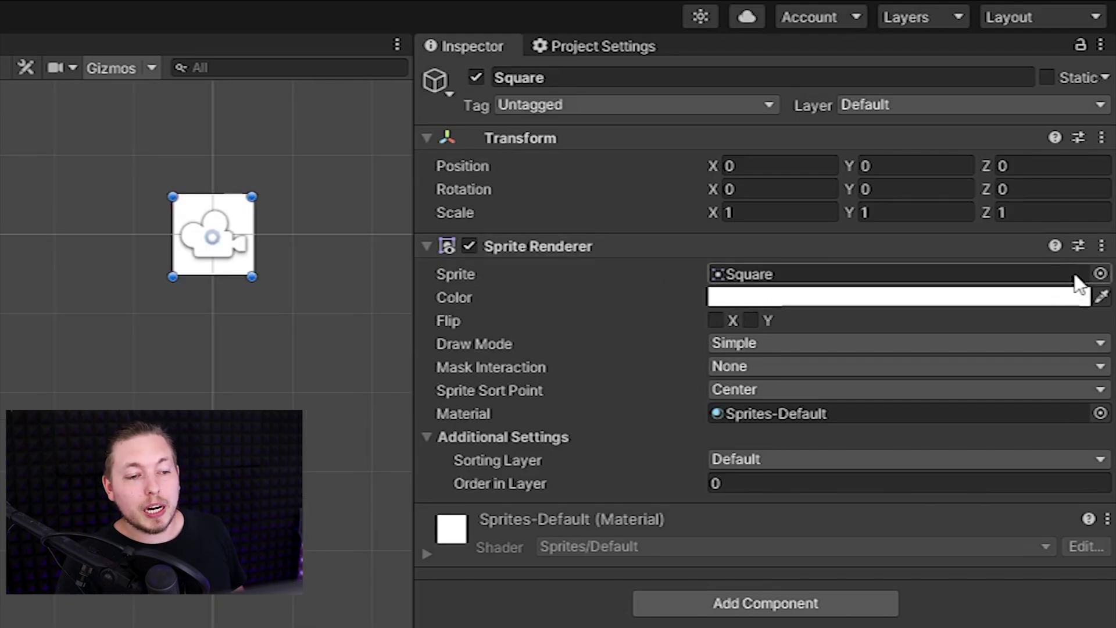
click(1101, 275)
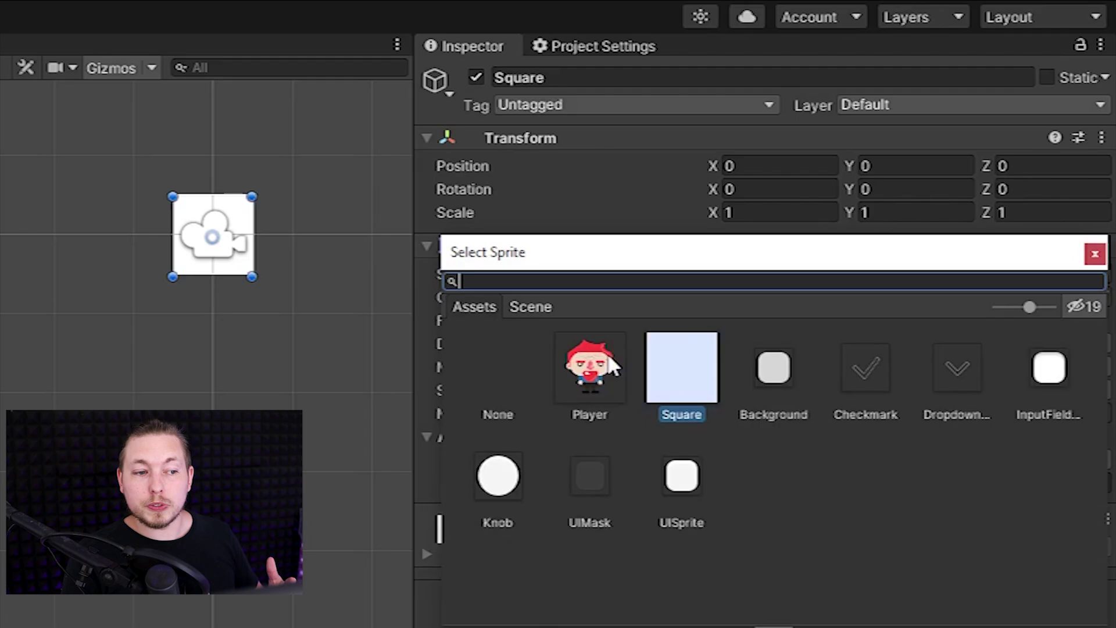
double_click(596, 362)
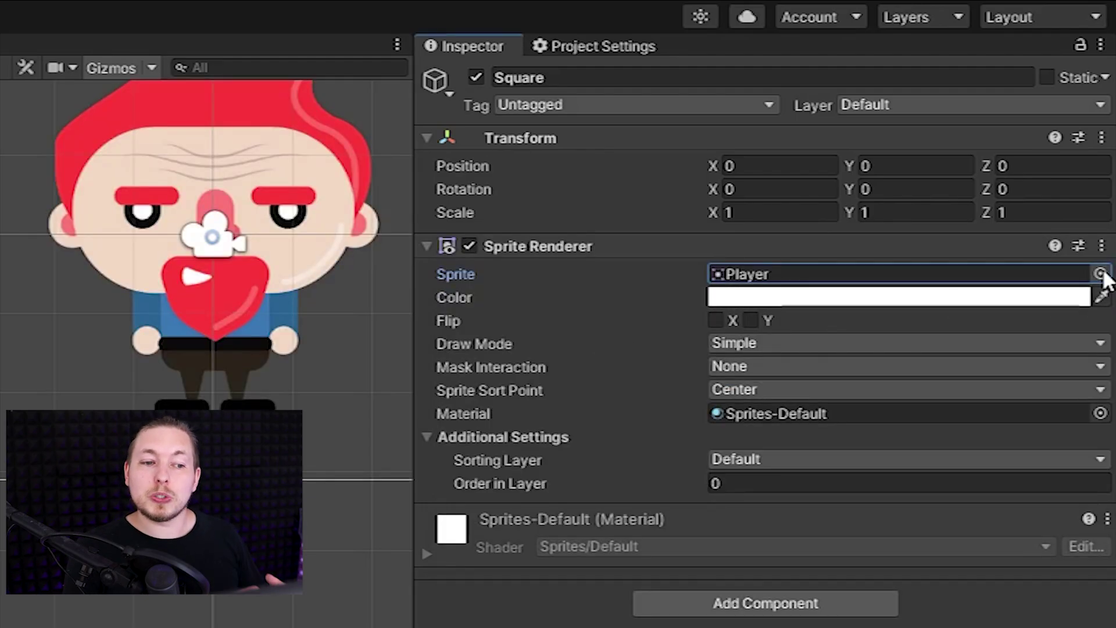
click(1100, 273)
double_click(691, 368)
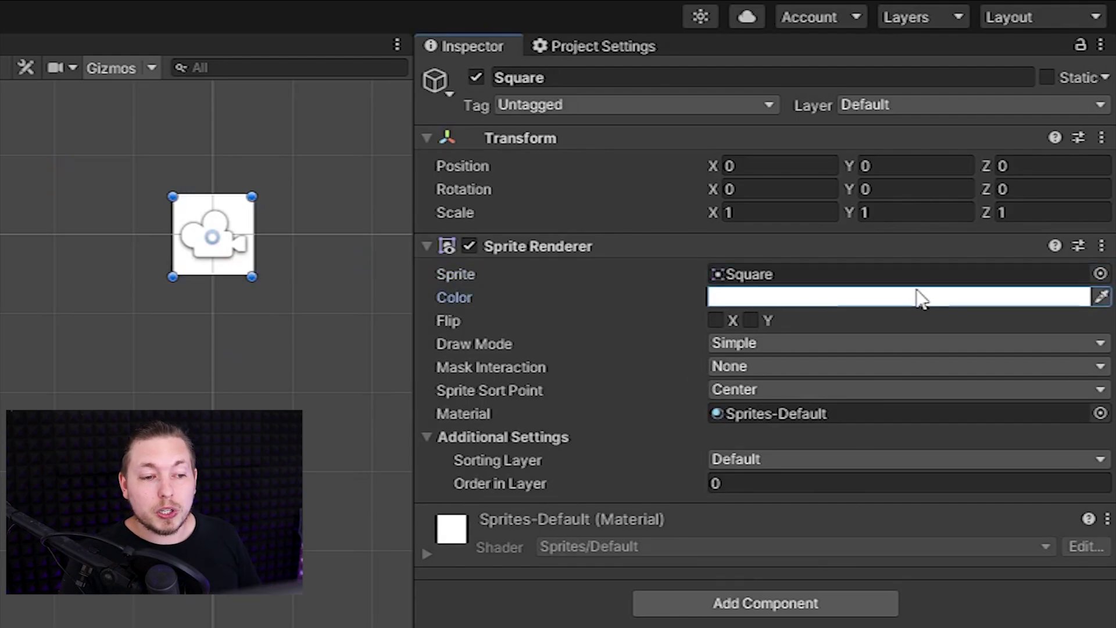
- Tint the Square's Sprite Renderer color pure red, flip it horizontally, and check Mask Interaction
click(919, 297)
drag(968, 440, 1052, 414)
mouse_move(1087, 472)
mouse_down()
mouse_move(1074, 419)
mouse_move(956, 361)
mouse_move(854, 456)
mouse_move(876, 564)
mouse_move(1029, 569)
mouse_move(1081, 491)
mouse_up()
key(Return)
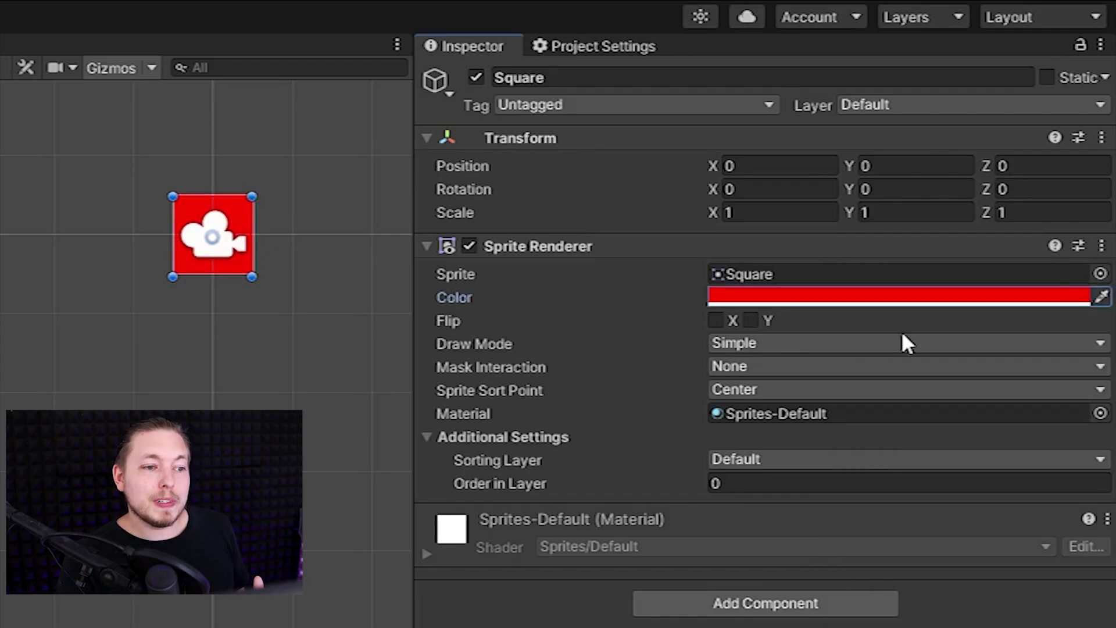
click(715, 320)
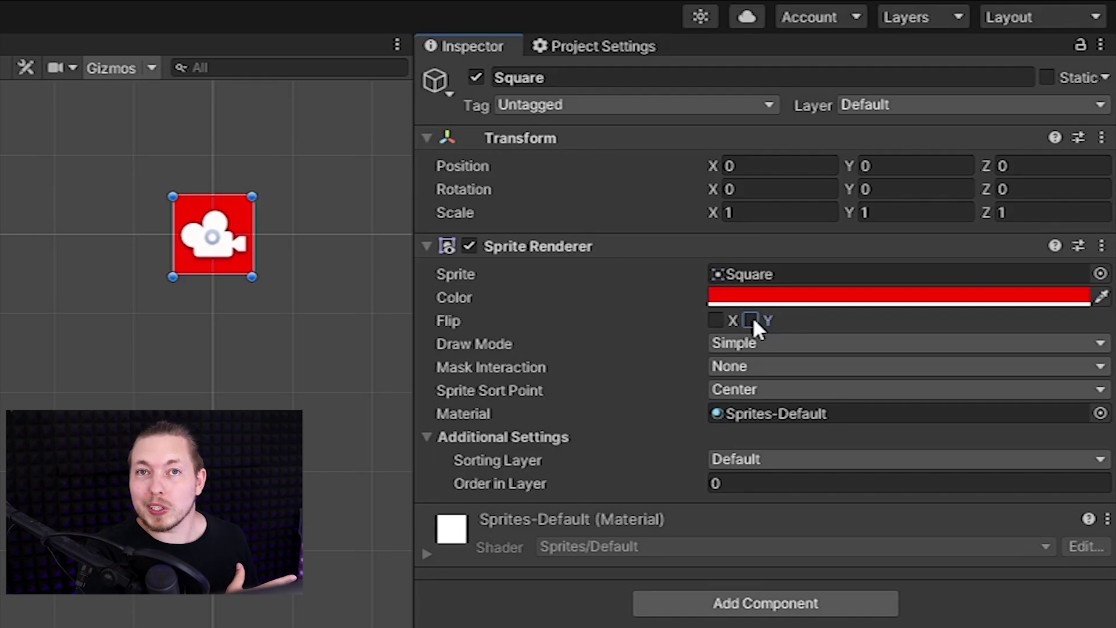
click(797, 367)
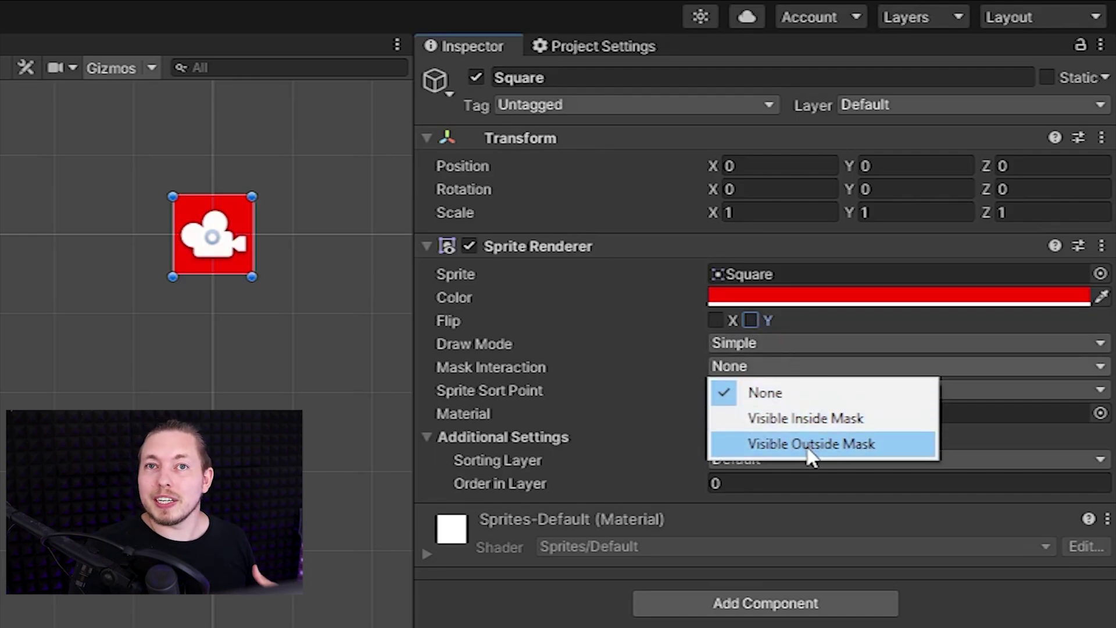
- Keep the Square's Mask Interaction at None and Sprite Sort Point at Center
click(793, 399)
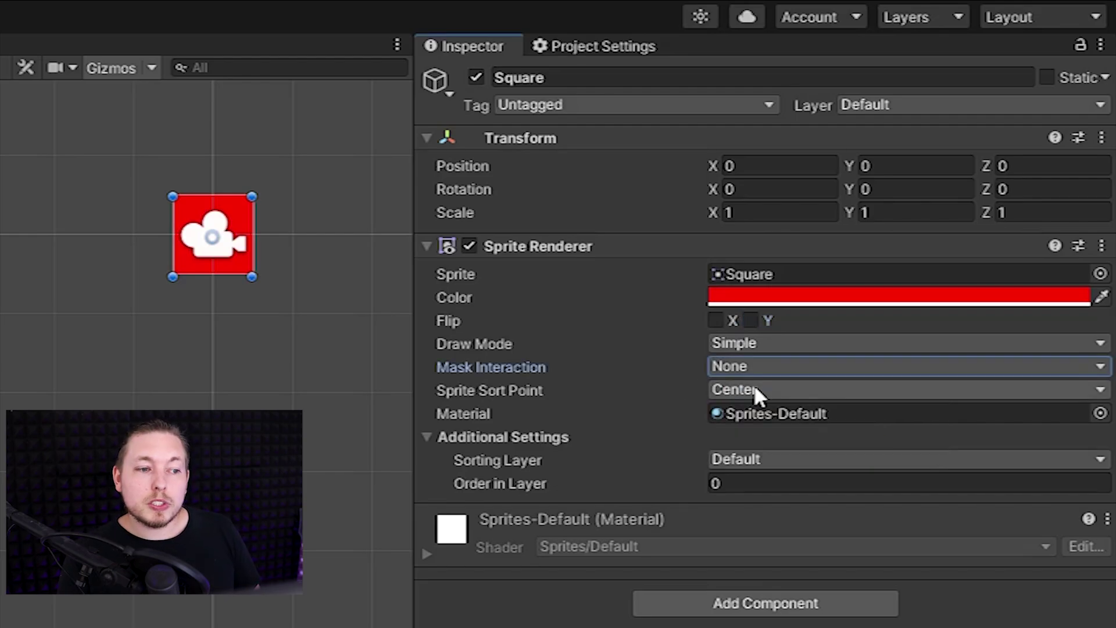
click(828, 397)
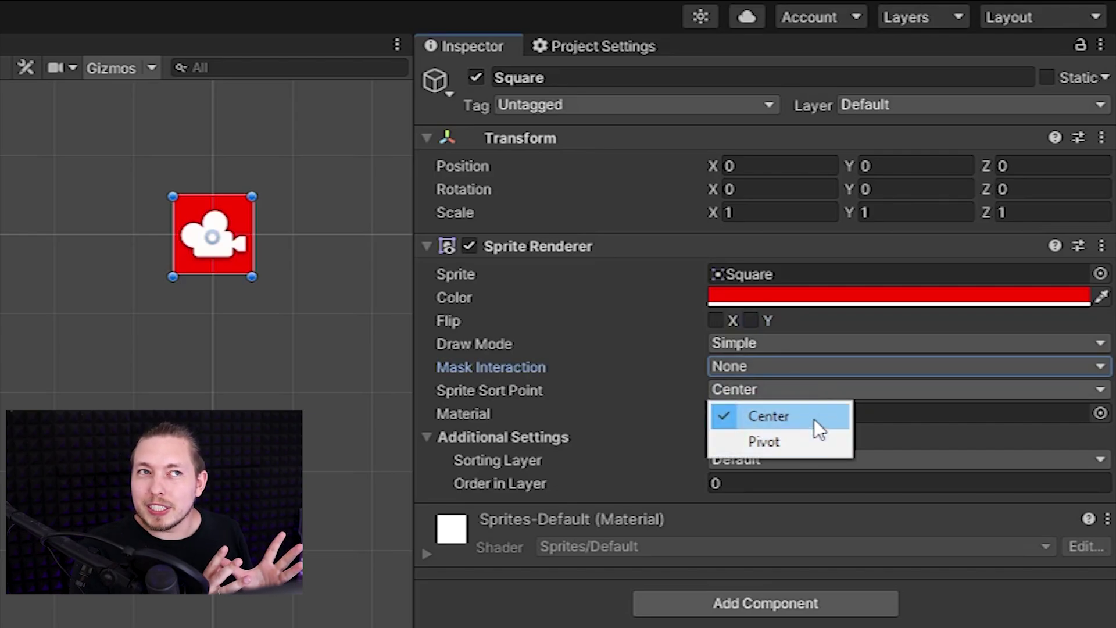
click(750, 418)
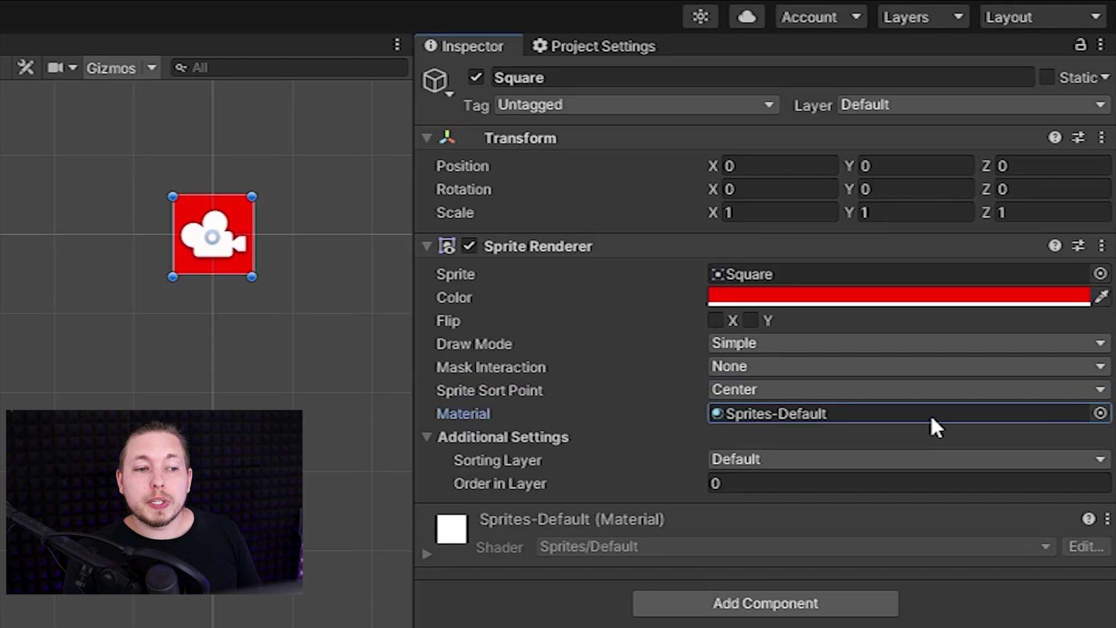
- Leave the material as Sprites-Default and bring up the Square's Sorting Layer choices
click(1100, 414)
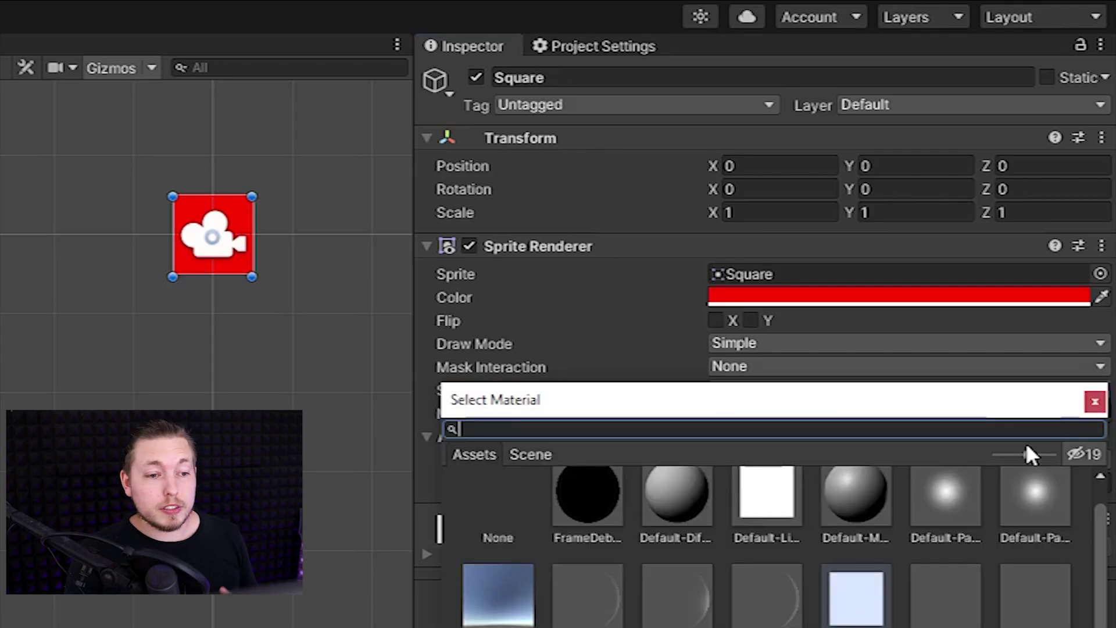
scroll(884, 581, up, 1)
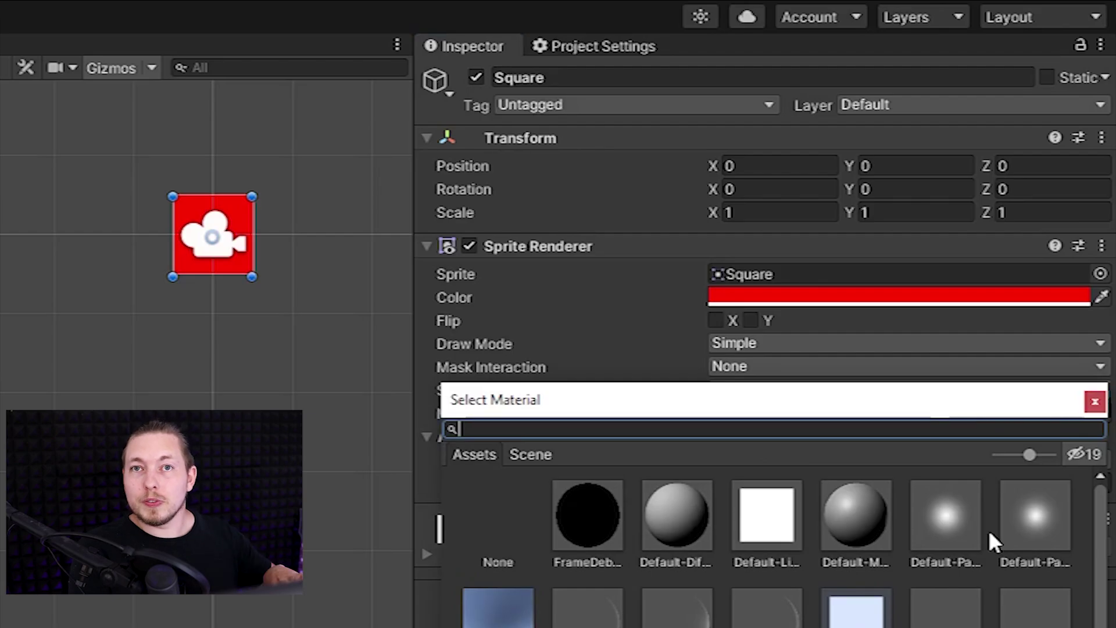
key(Escape)
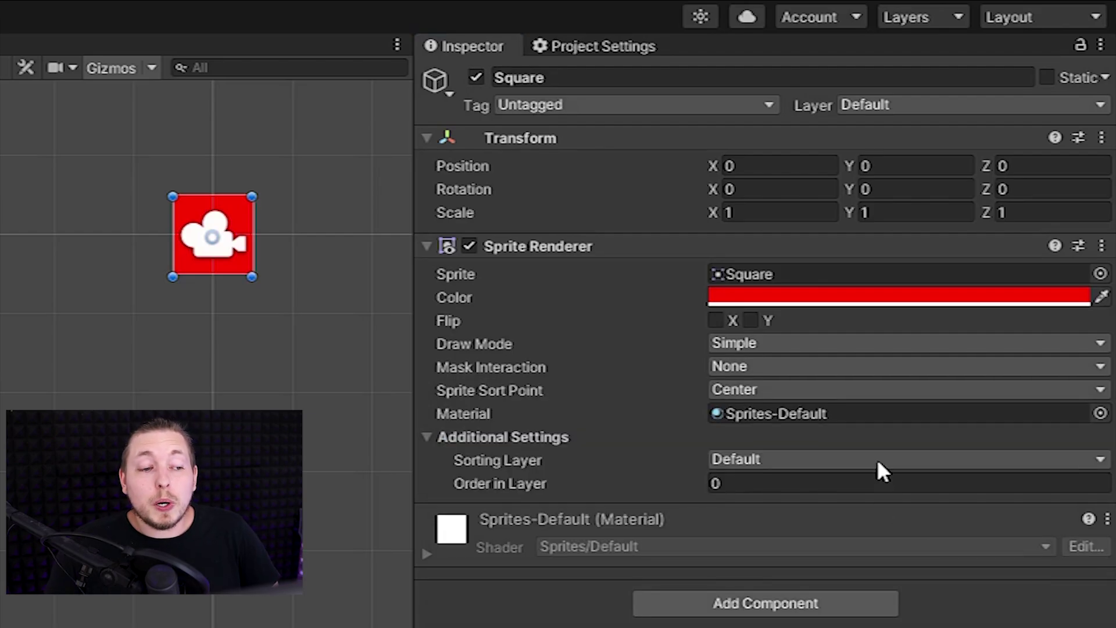
click(879, 461)
- Add Background and Player sorting layers and assign the red Square to the Player layer
click(871, 522)
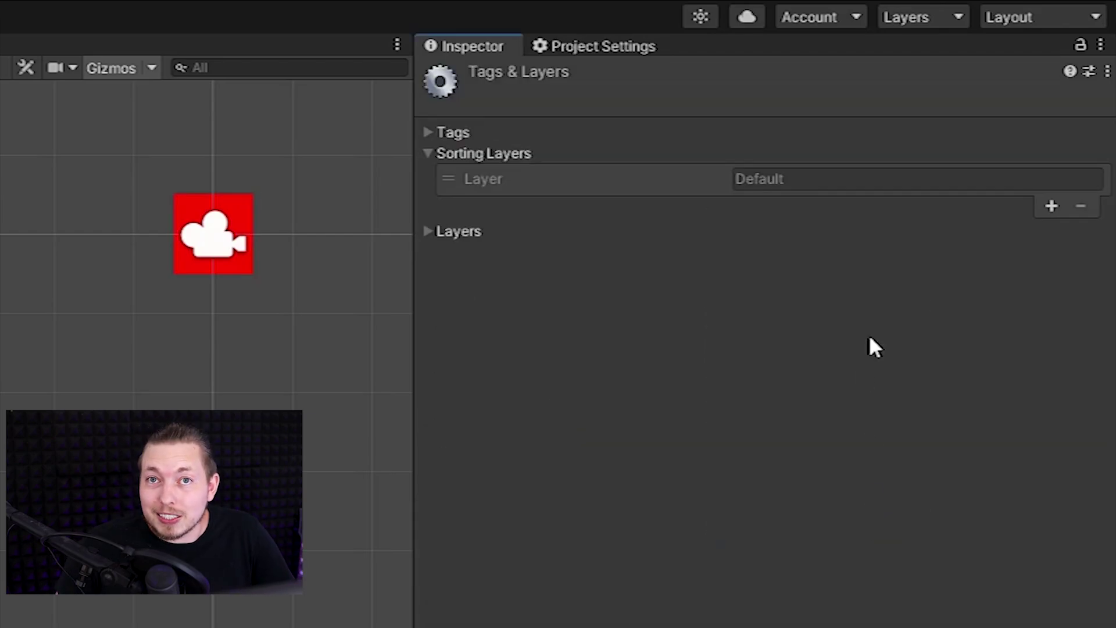
click(1051, 206)
key(ctrl+a)
text(Background)
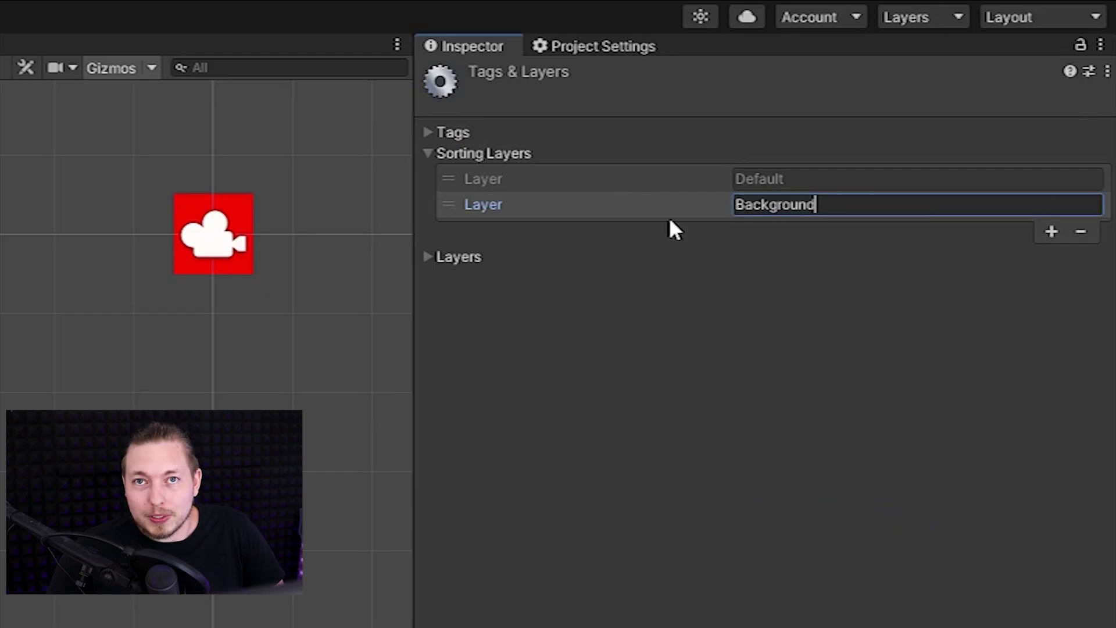
click(1052, 231)
click(773, 230)
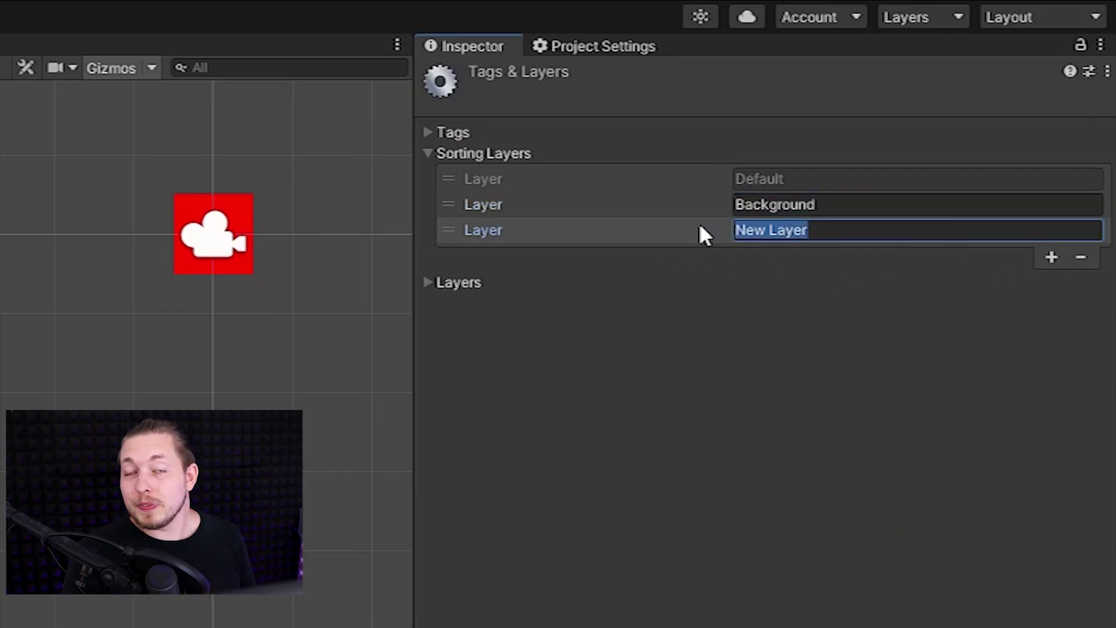
text(Player)
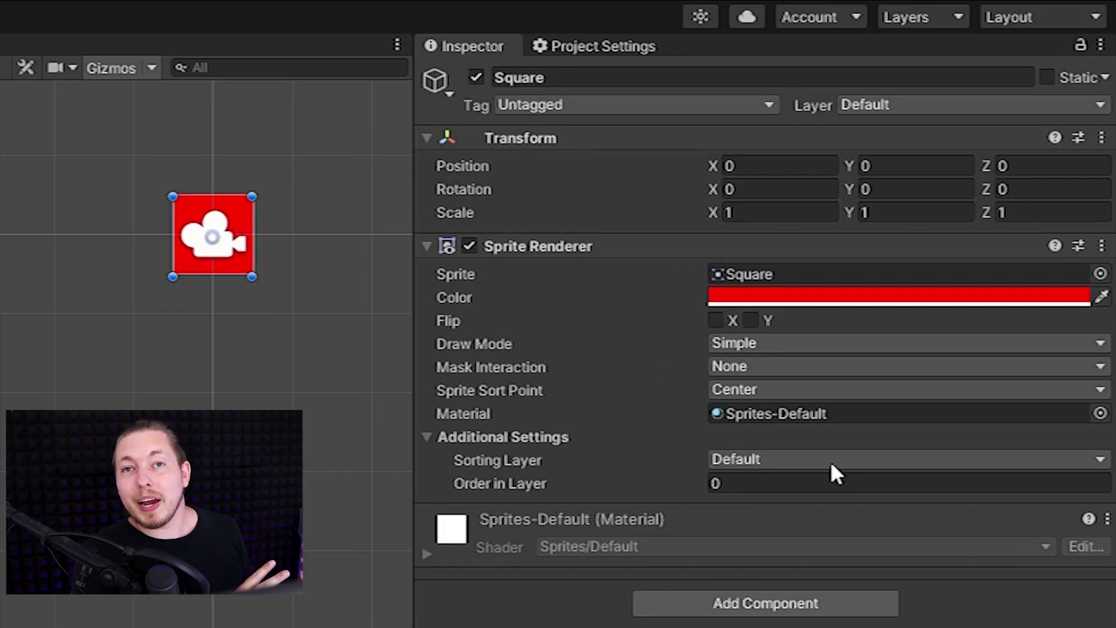
click(833, 462)
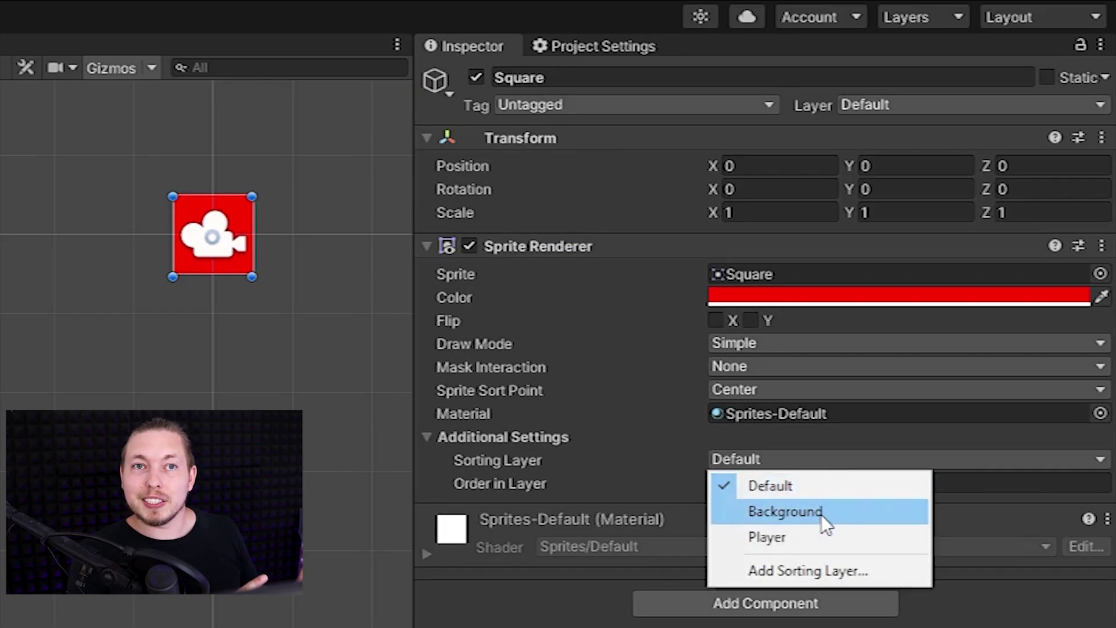
click(825, 539)
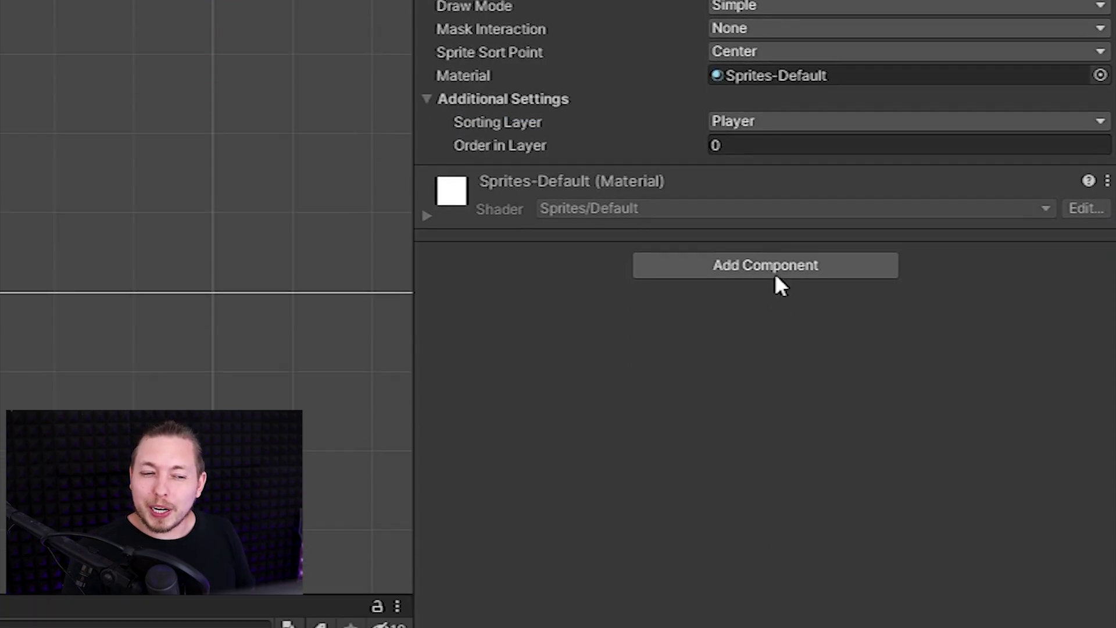
- Add a Rendering > Sorting Group component to the red Square
click(776, 271)
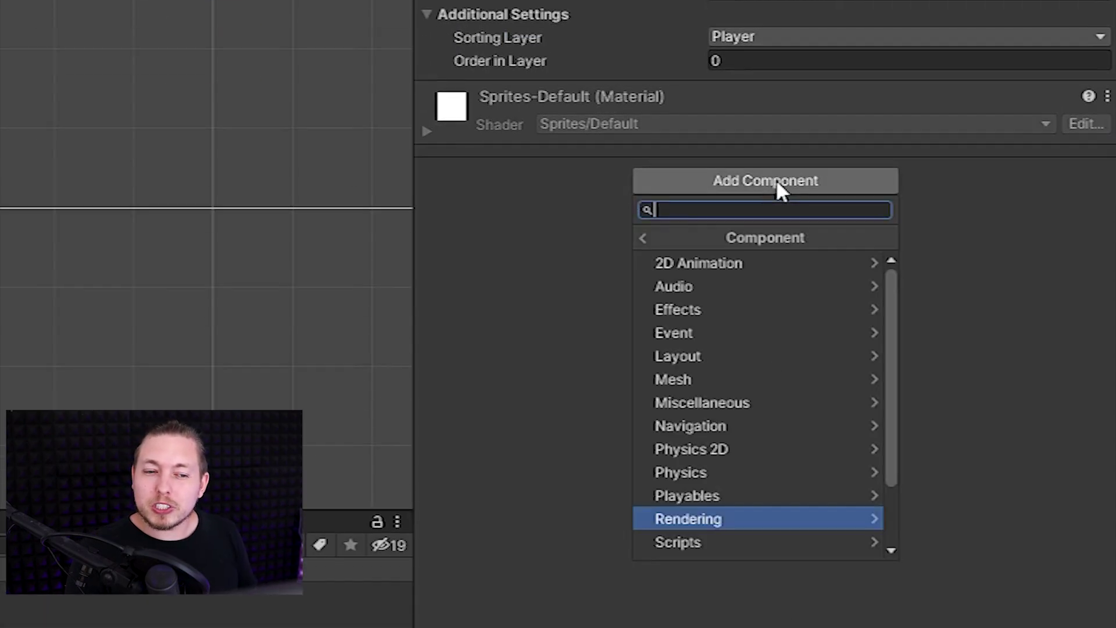
click(775, 518)
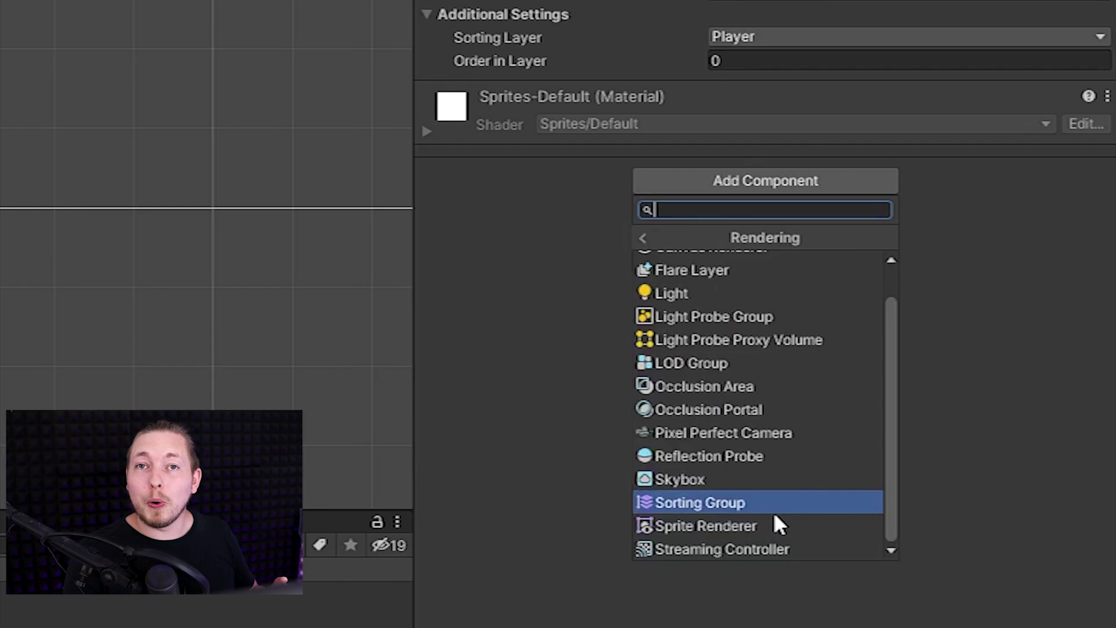
click(774, 502)
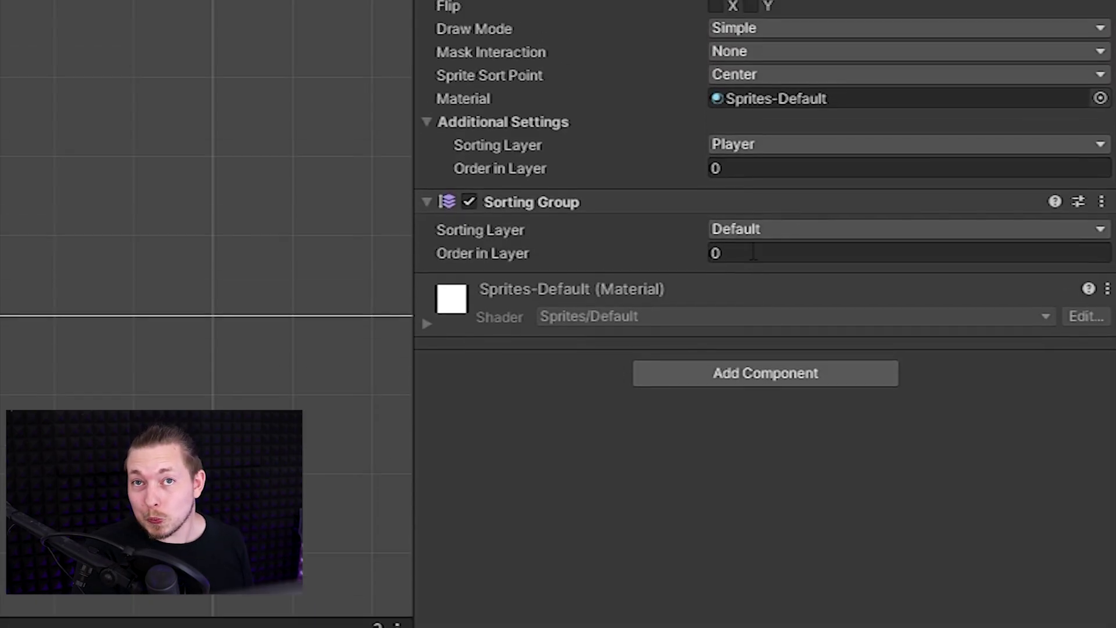
- Set the Sorting Group to the Background layer with Order in Layer 2
click(755, 122)
click(762, 378)
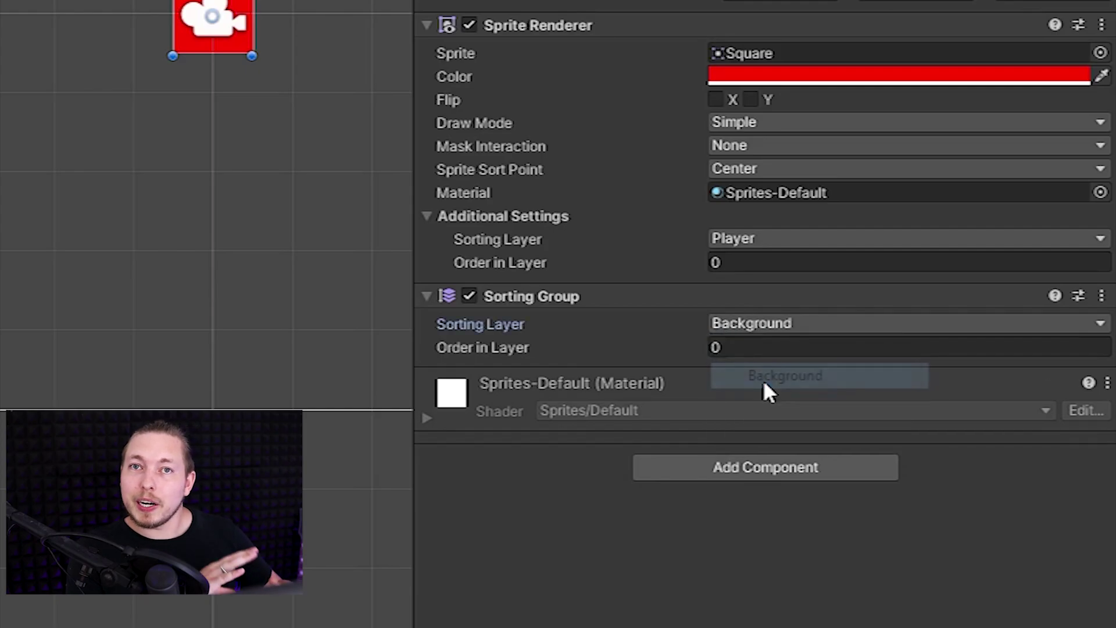
click(770, 348)
text(2)
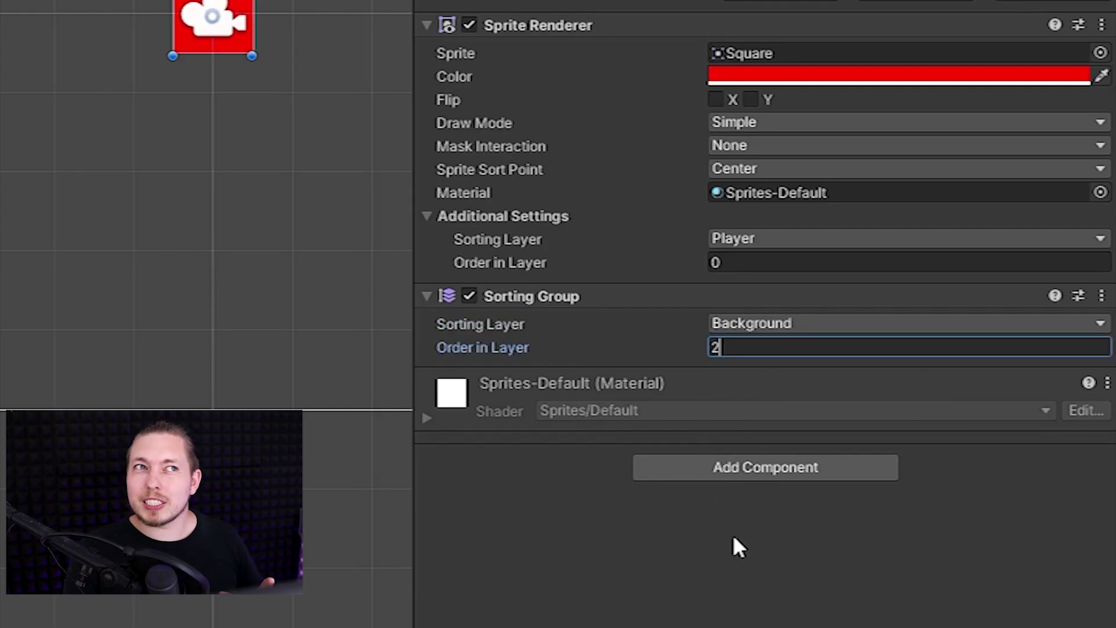
key(Return)
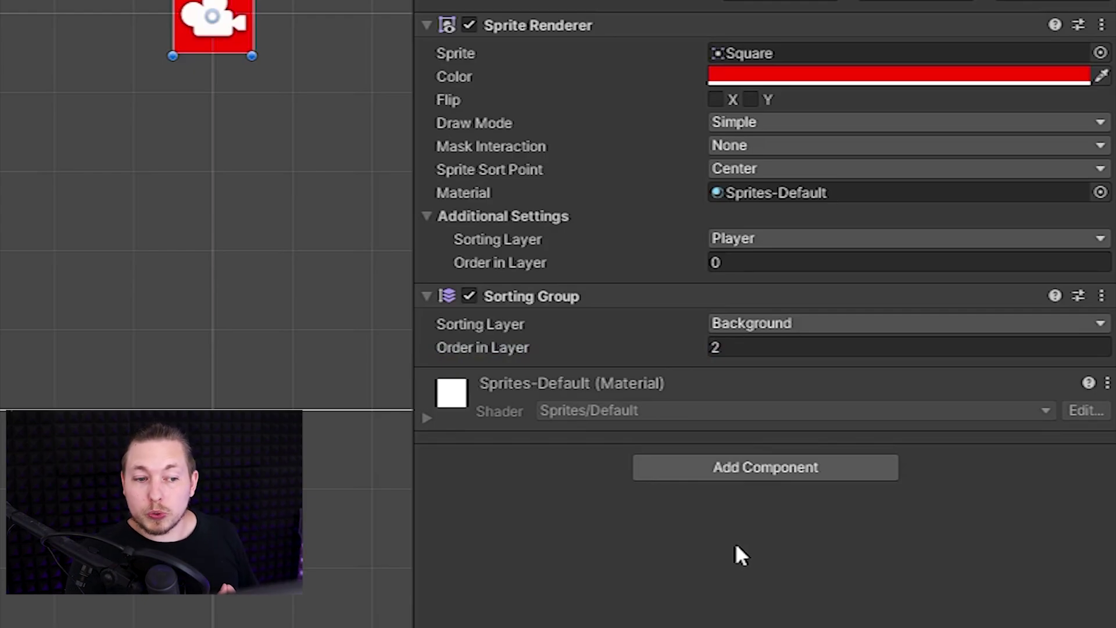
- Remove the Sorting Group component from the Square via its context menu
right_click(671, 292)
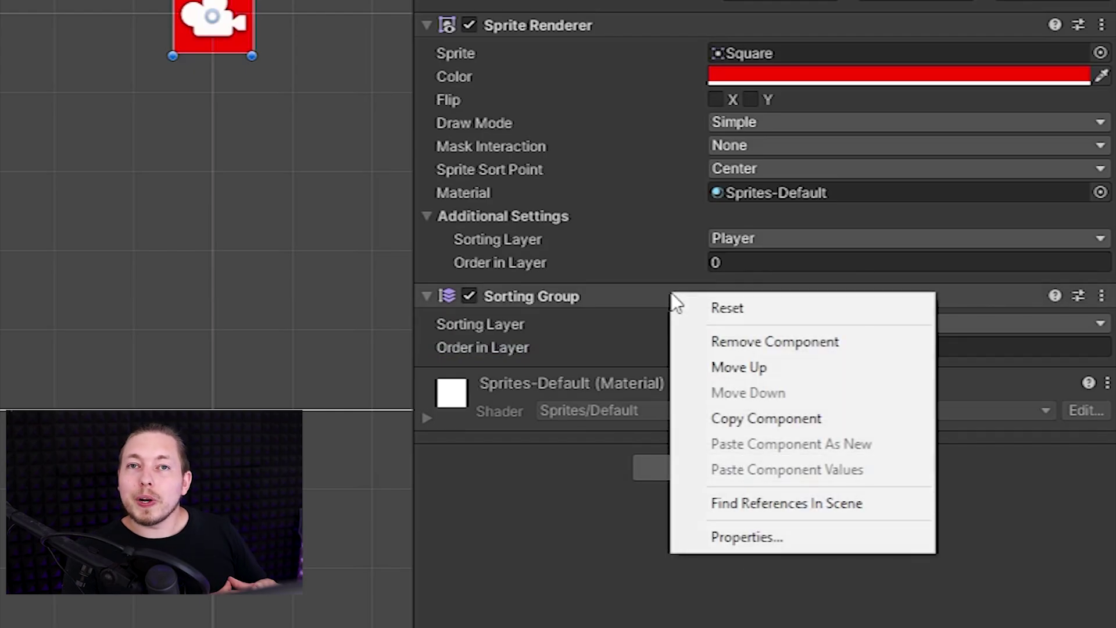
click(715, 344)
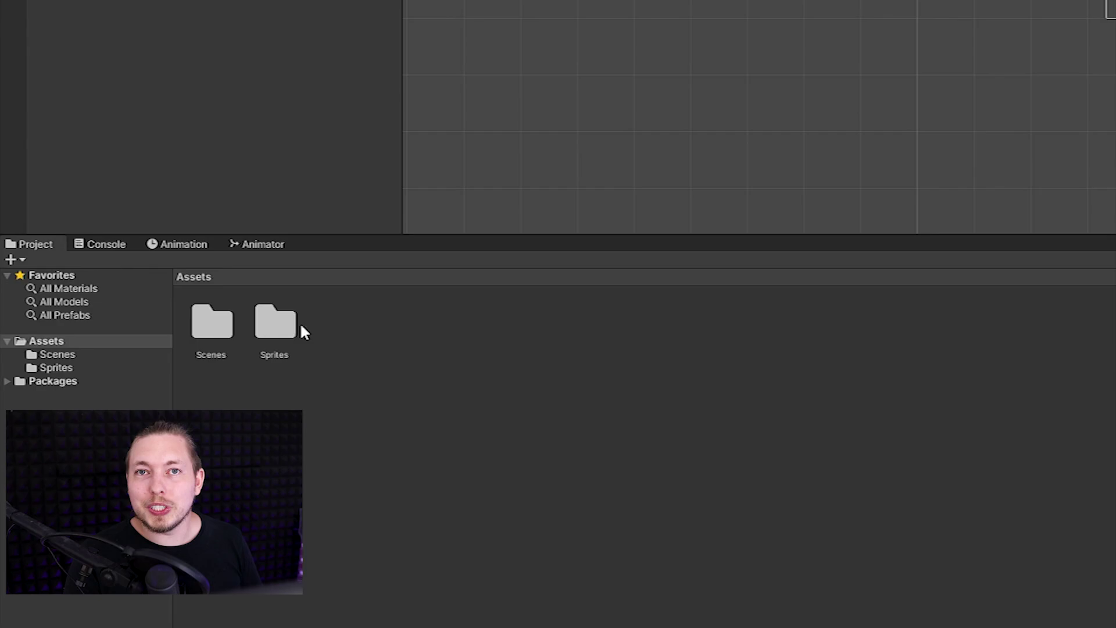
- Add the Player sprite from the Sprites folder to the scene on the Player sorting layer
double_click(138, 425)
drag(343, 284, 344, 259)
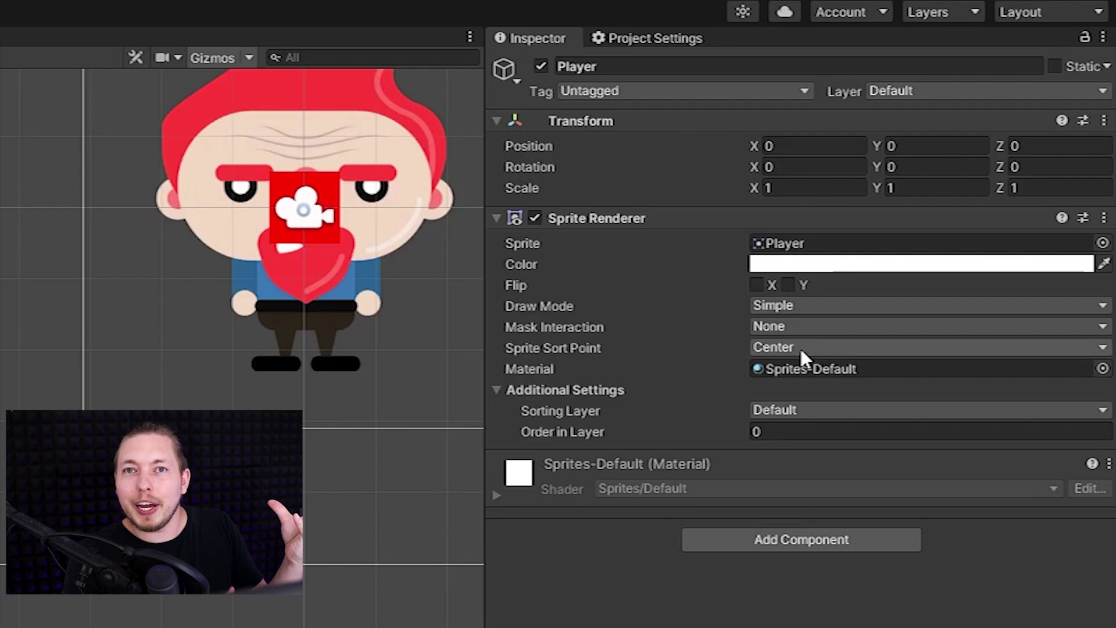
click(826, 410)
click(828, 481)
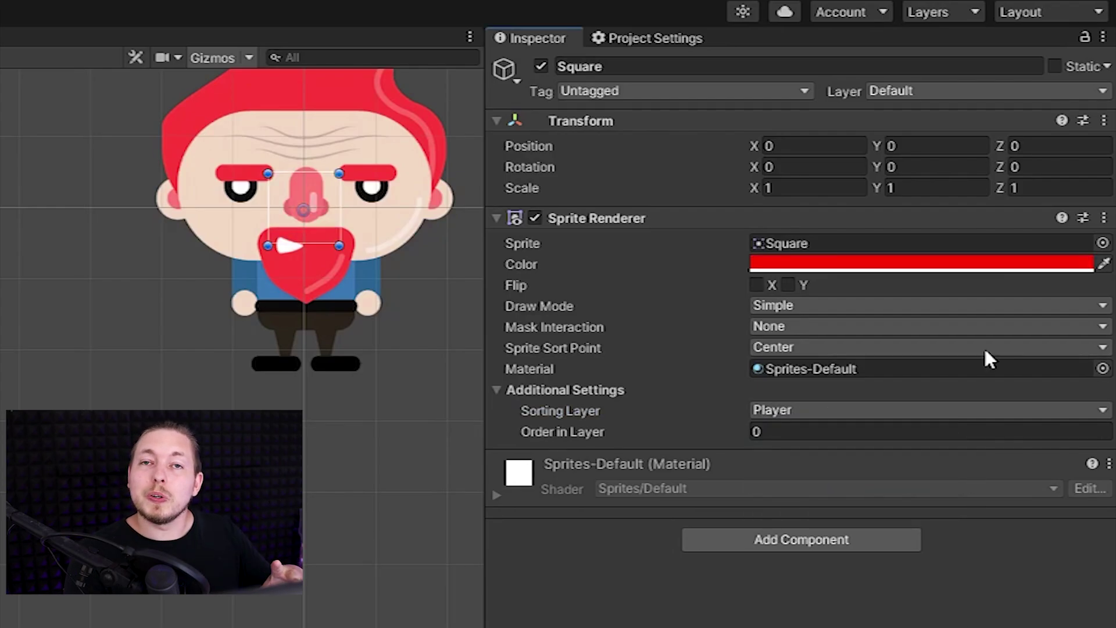
- Reset the red Square's Position Z to 0
drag(1000, 146, 967, 144)
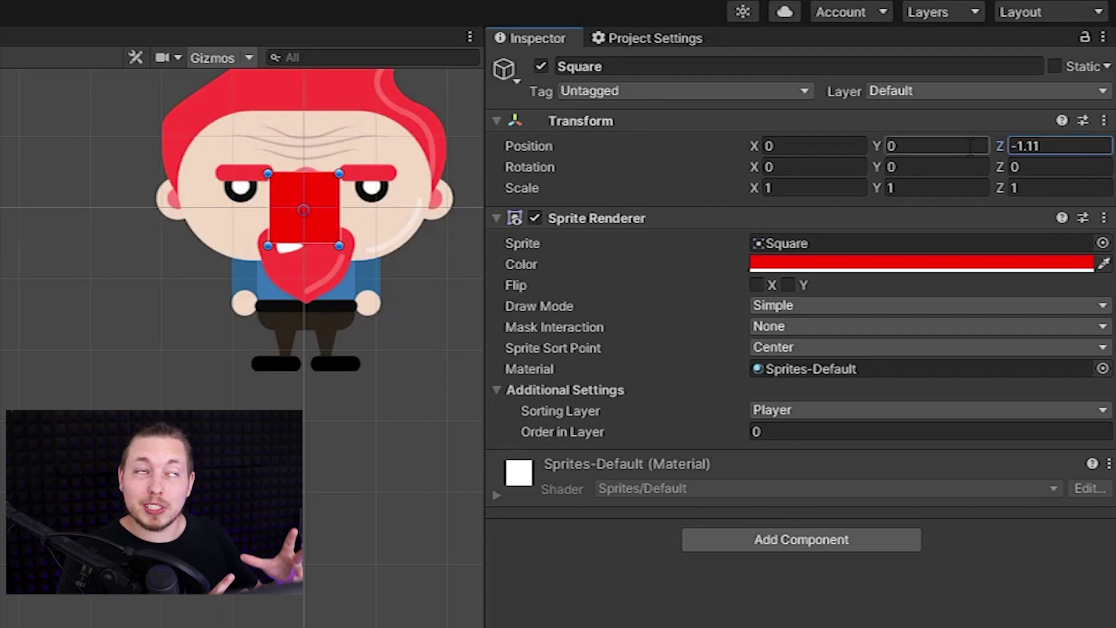
click(1029, 146)
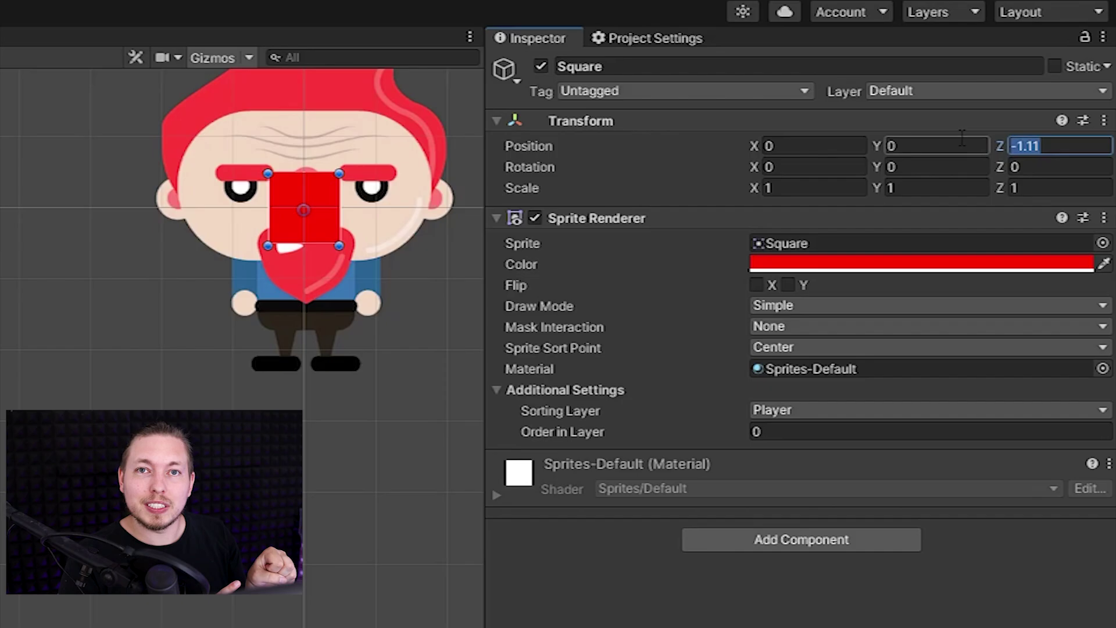
text(0)
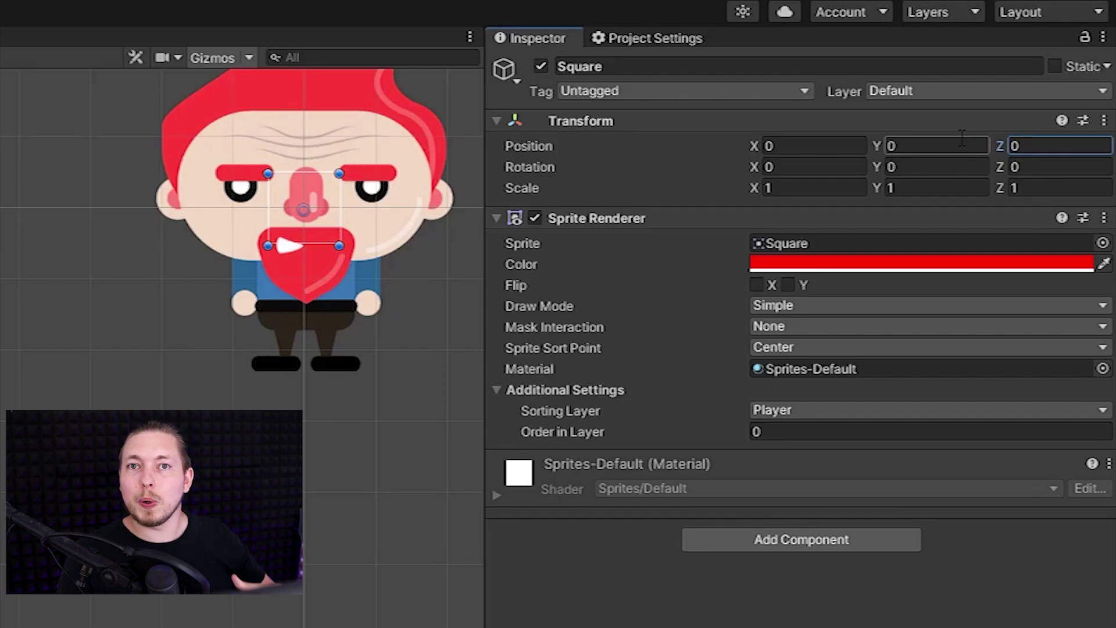
key(Return)
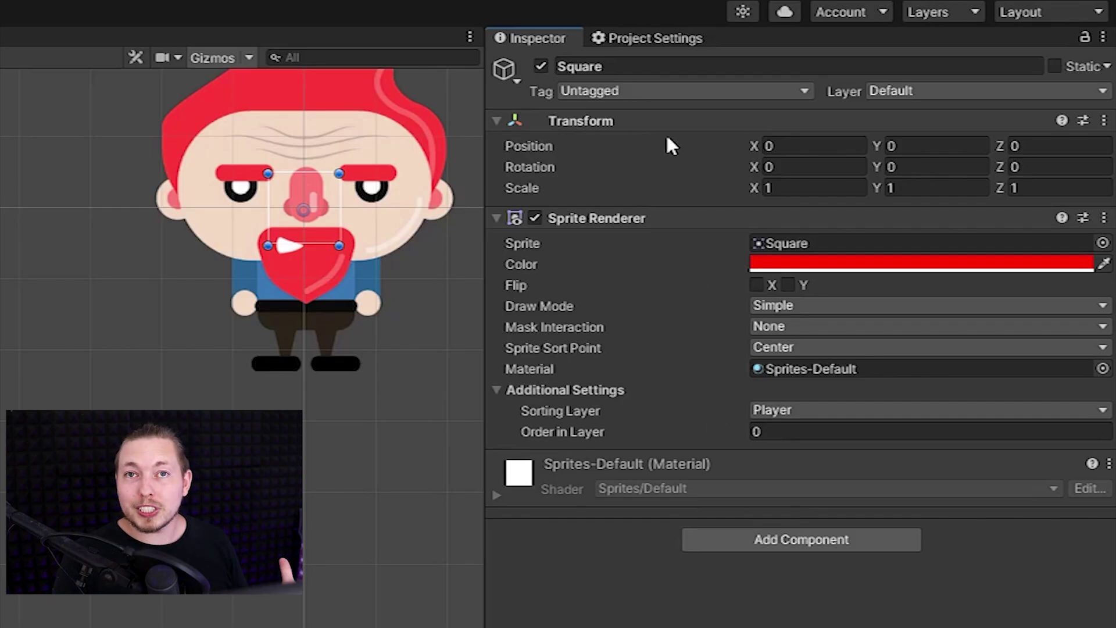
- Set Transparency Sort Mode to Custom Axis in Project Settings > Graphics
click(663, 39)
click(596, 131)
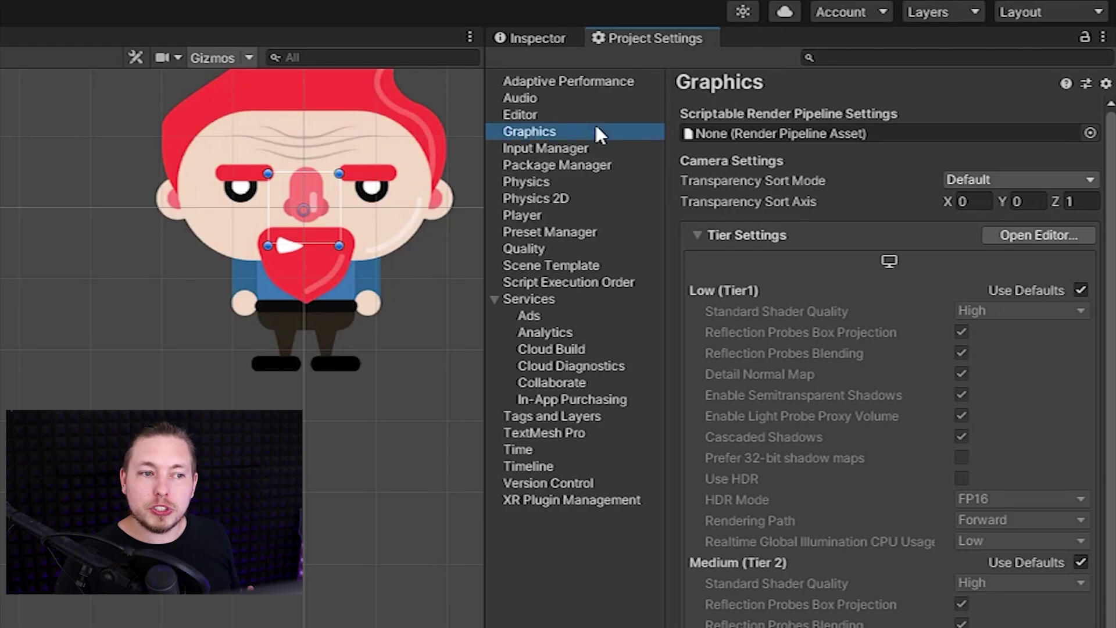
click(983, 179)
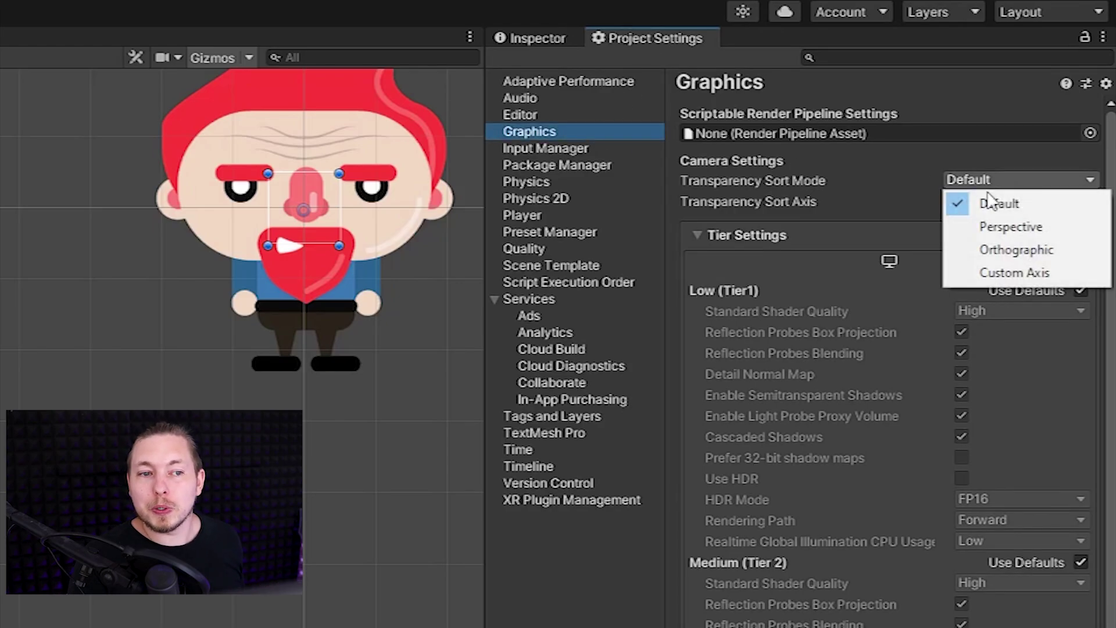
click(1006, 274)
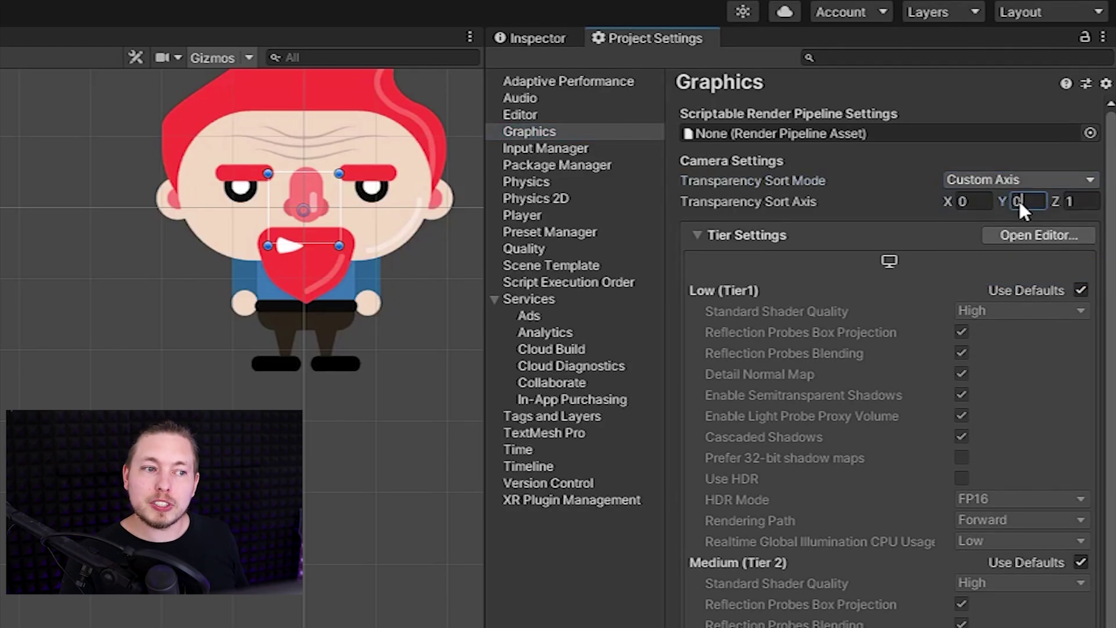
- Enter the custom sort axis X 0, Y 1, Z 0 and return to the Square's Inspector
click(1065, 200)
text(0)
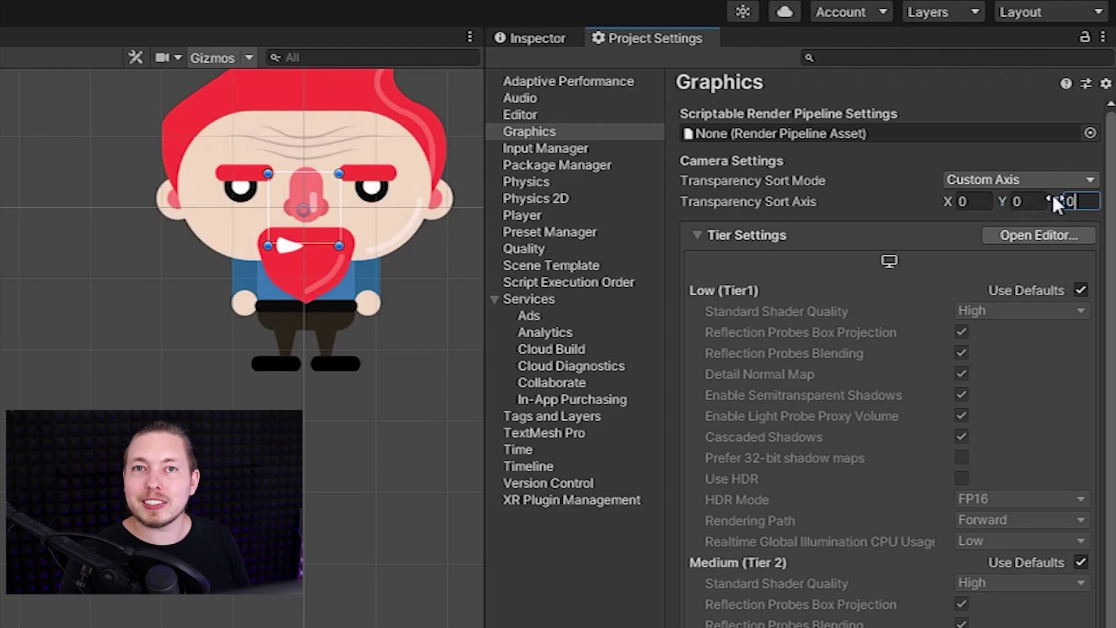
key(shift+Tab)
text(1)
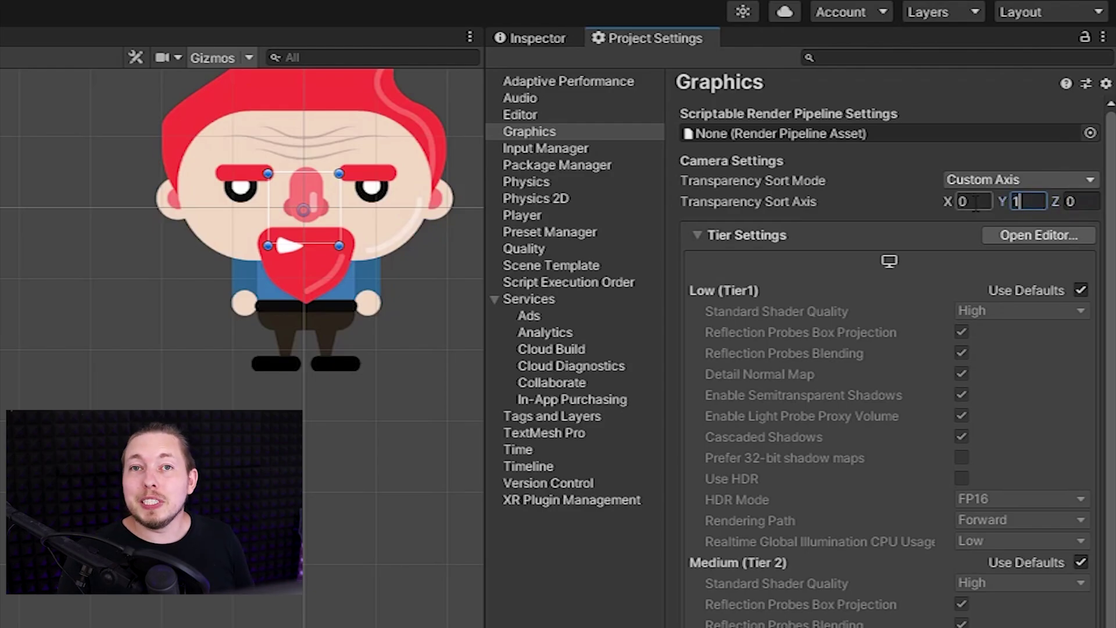
click(555, 37)
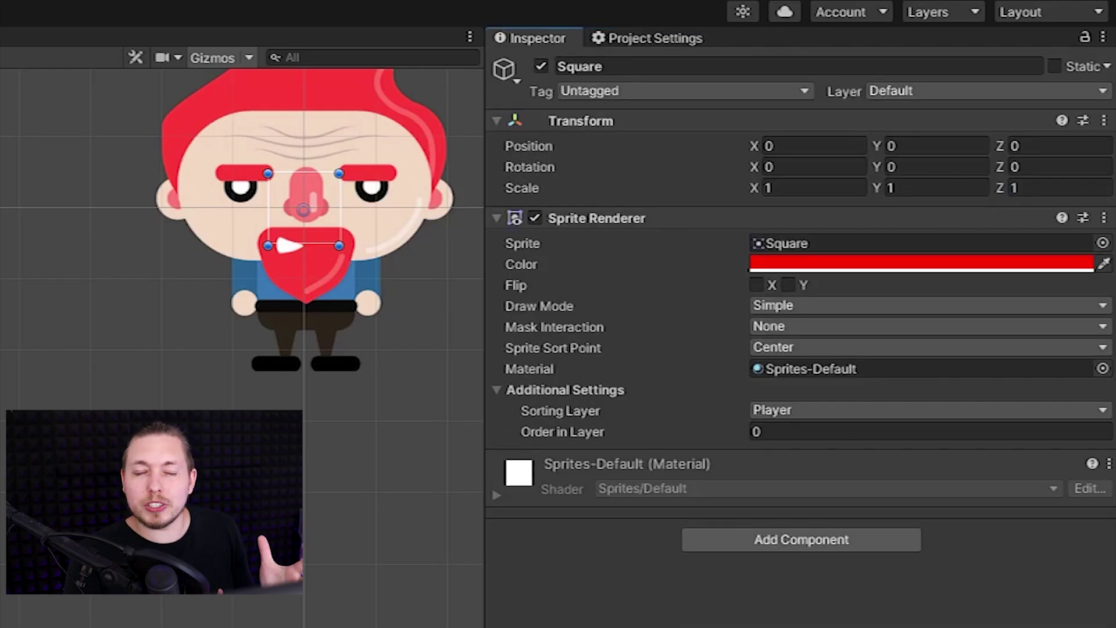
- Slide the Square's Y over the character to -0.53, then set Player's Sprite Sort Point to Pivot
click(1058, 146)
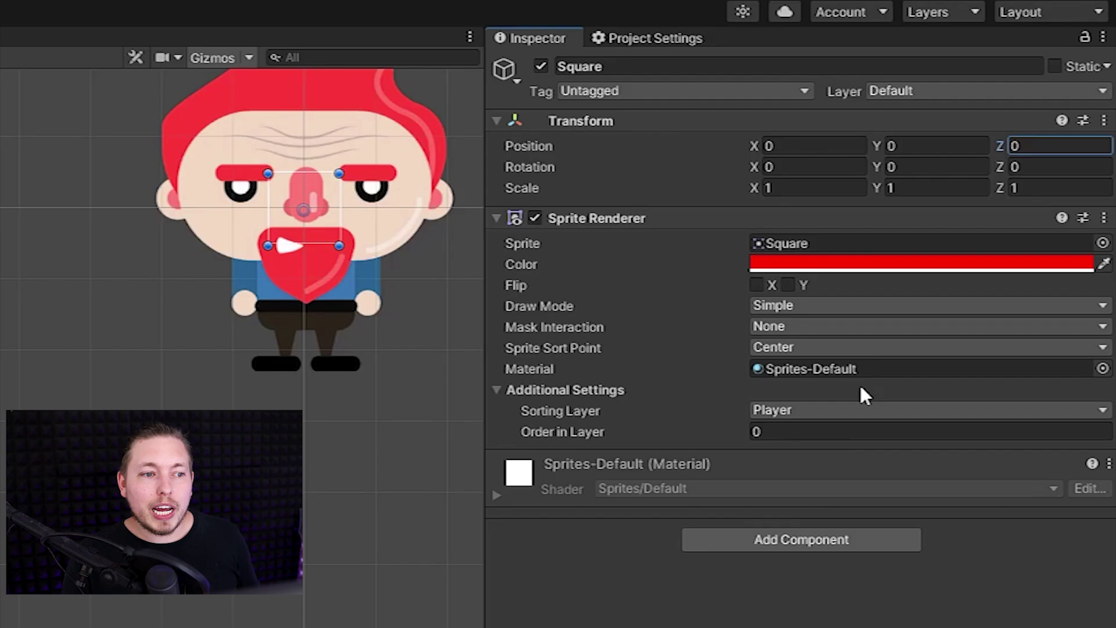
click(877, 146)
text(0.5)
drag(898, 152, 874, 181)
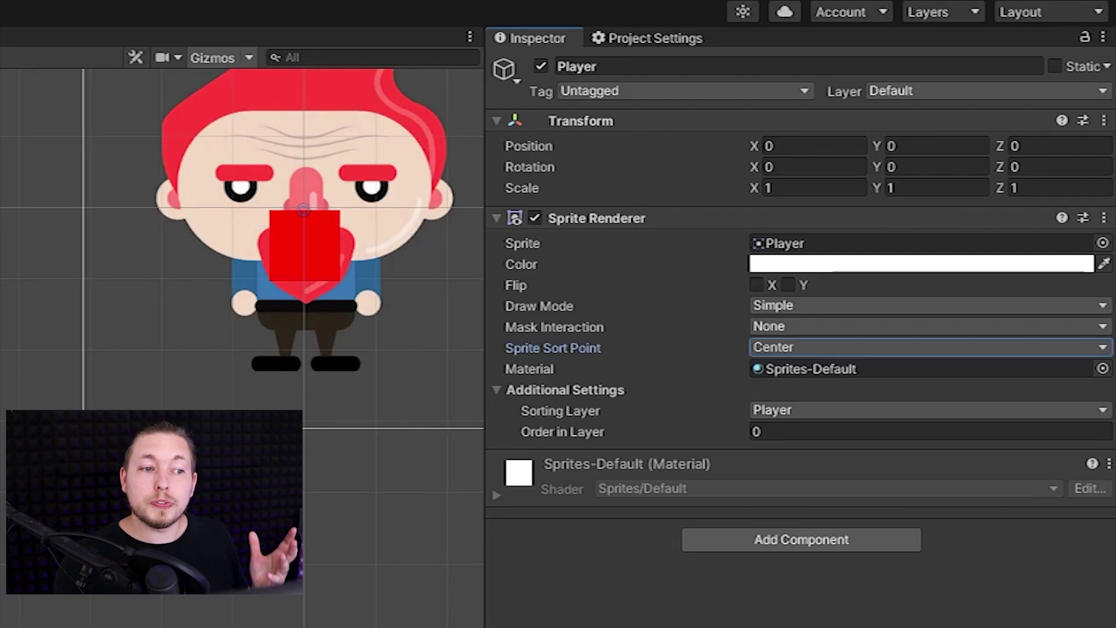
click(817, 346)
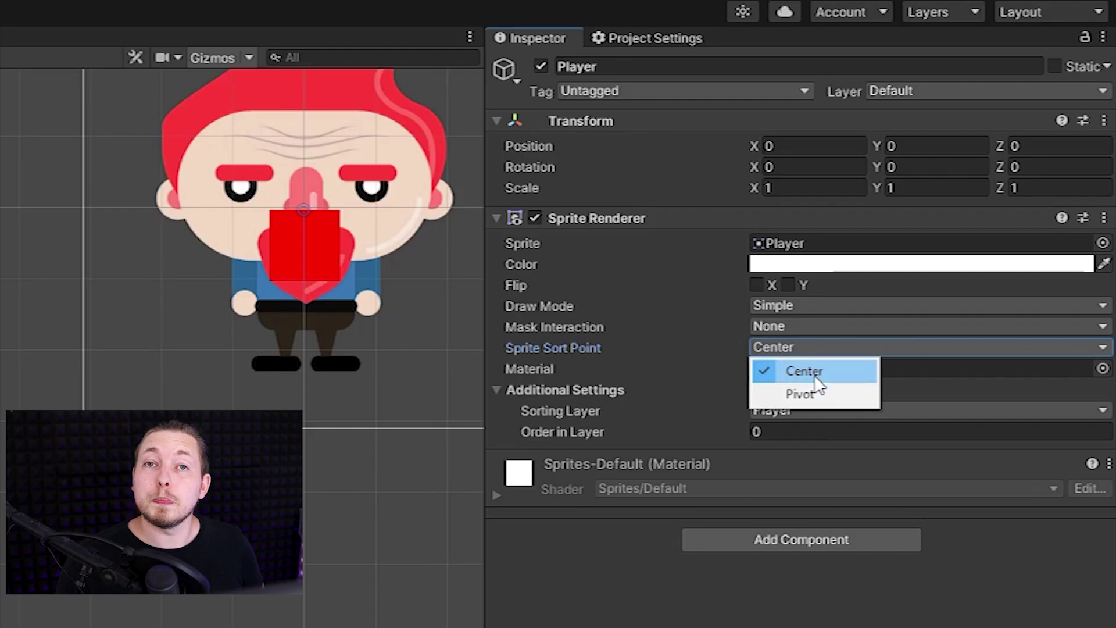
click(811, 393)
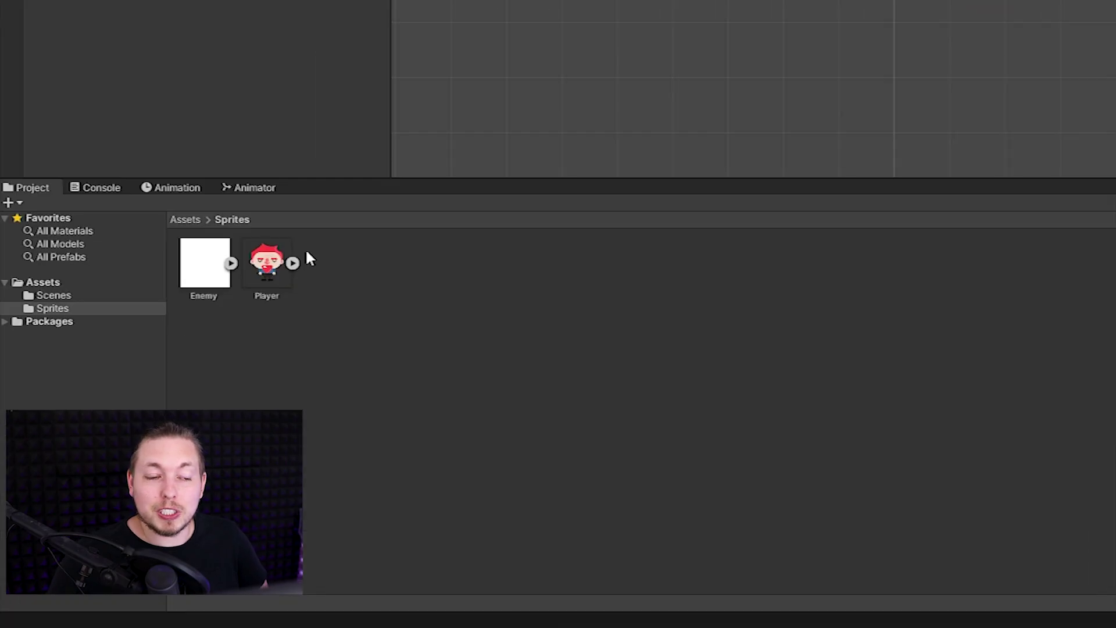
- Set the Player texture's pivot to Bottom and apply the import settings
click(267, 269)
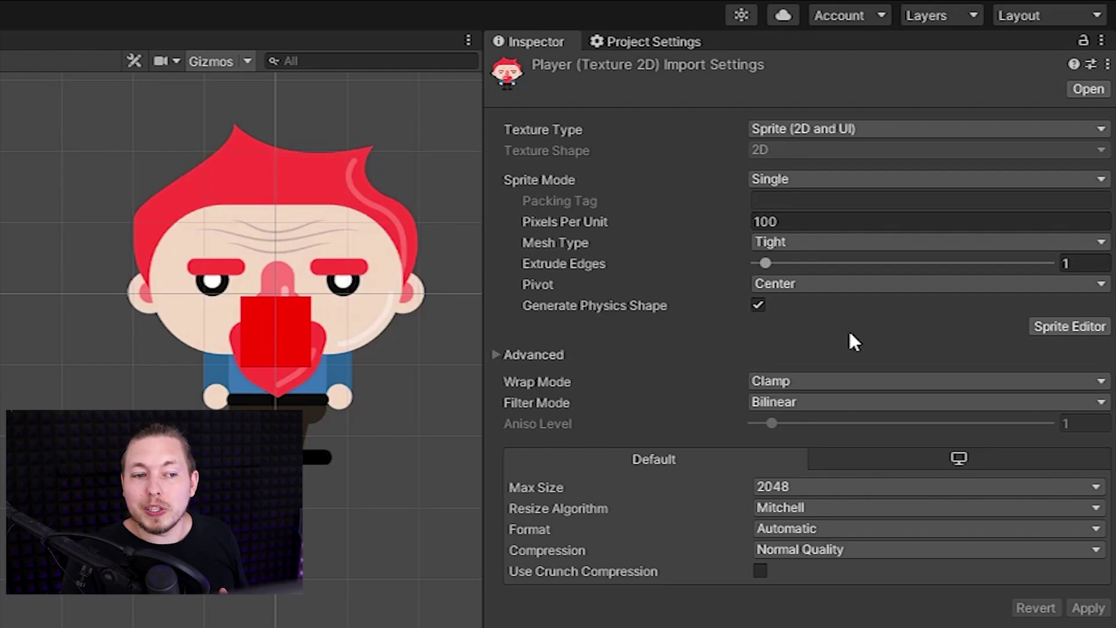
click(843, 287)
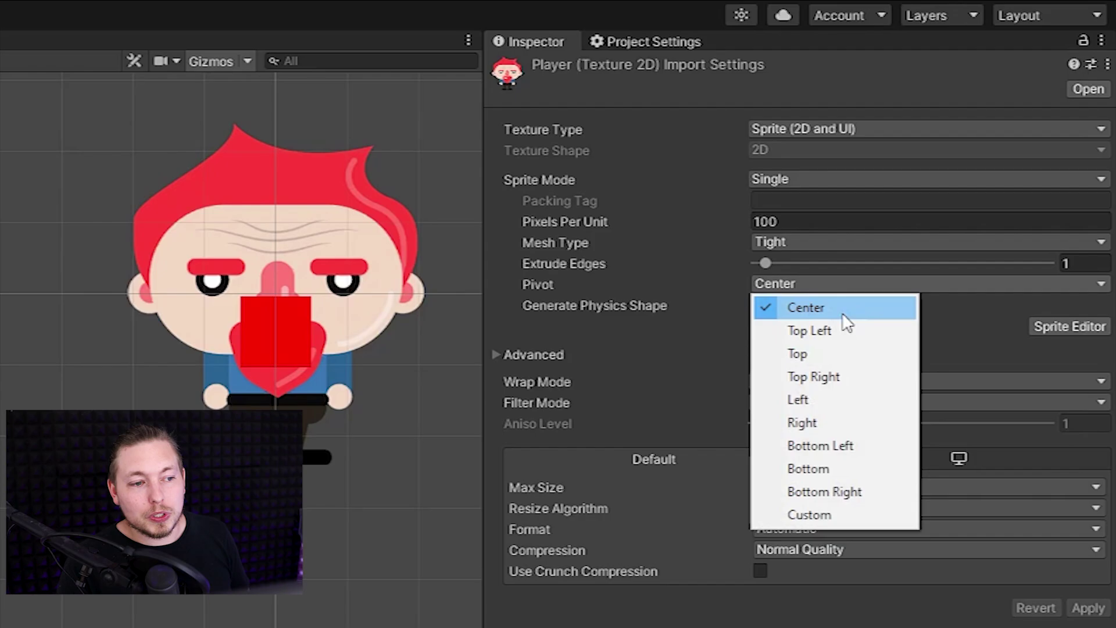
click(840, 468)
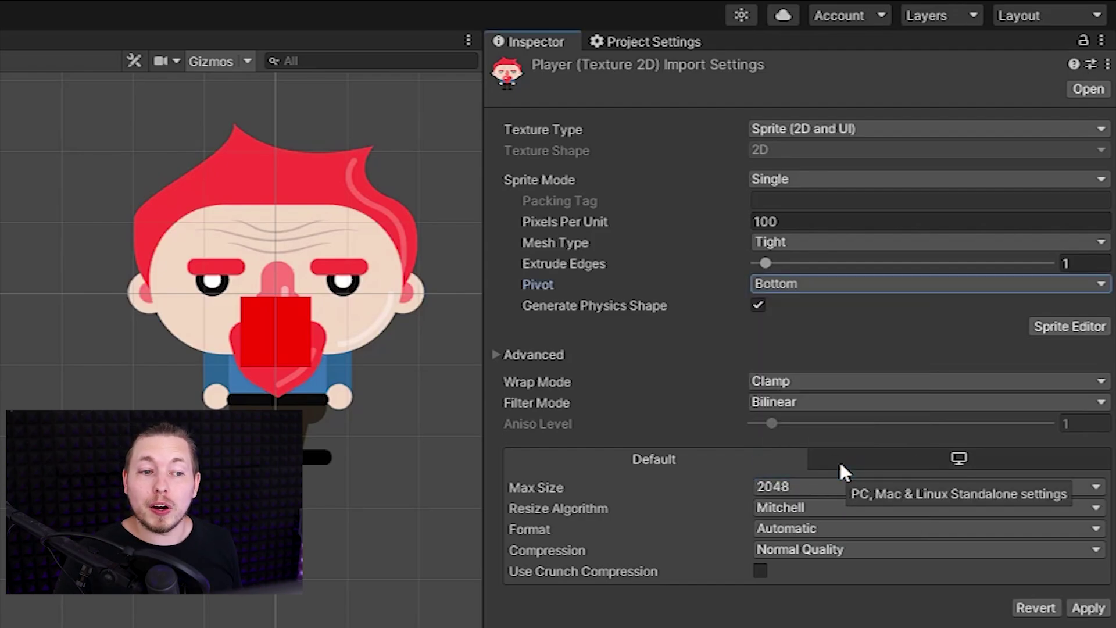
click(1084, 611)
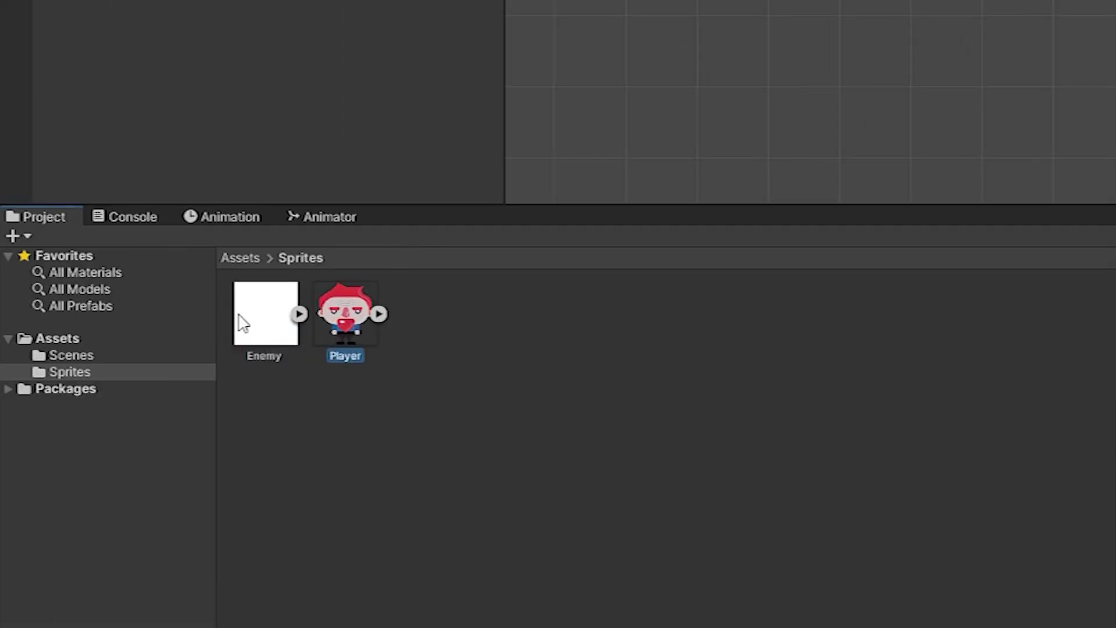
- Switch the Enemy texture to Single sprite mode with a Bottom pivot and apply
click(242, 323)
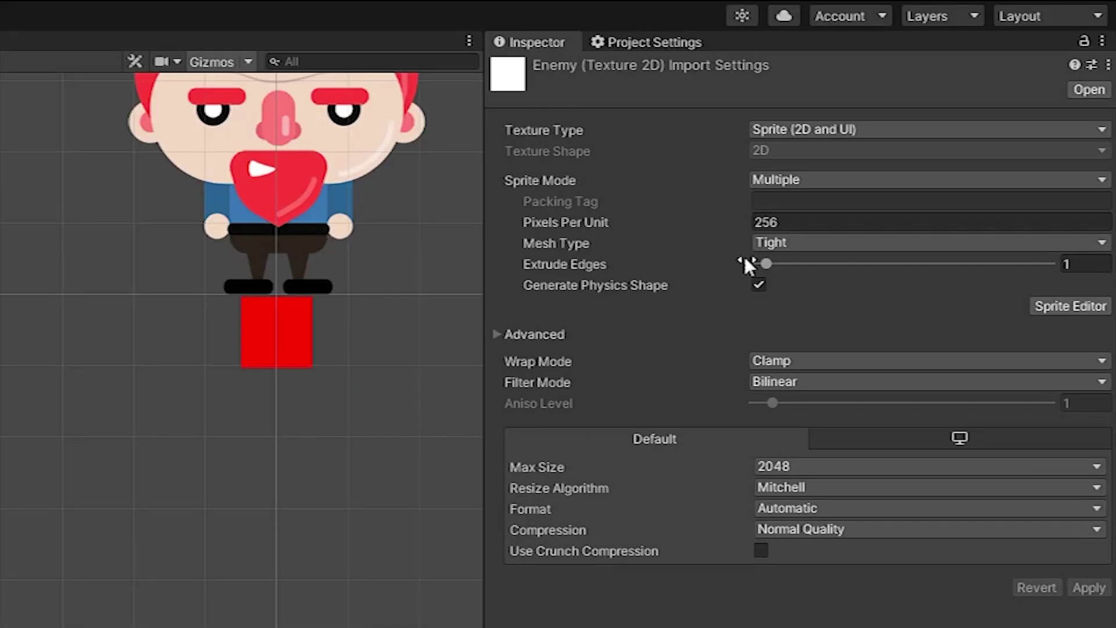
click(817, 180)
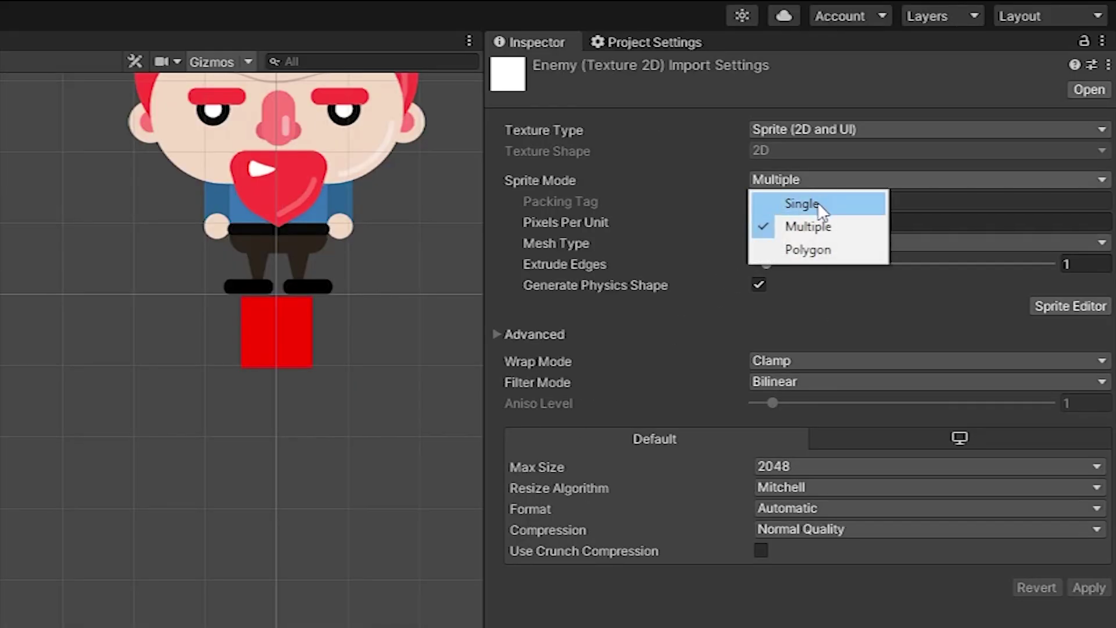
click(817, 202)
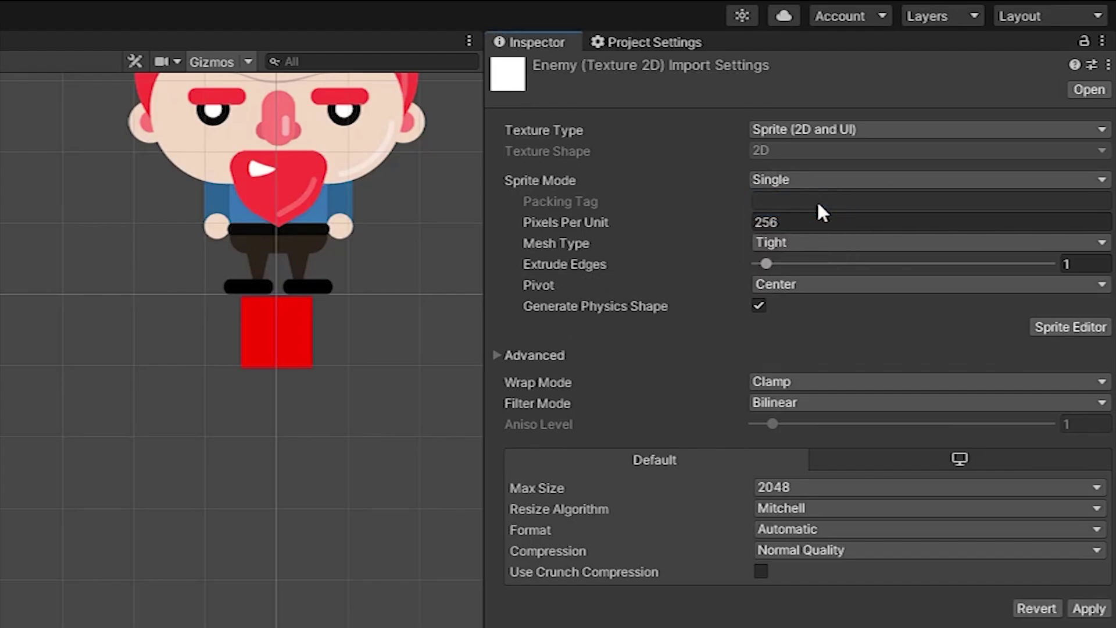
click(823, 284)
click(825, 465)
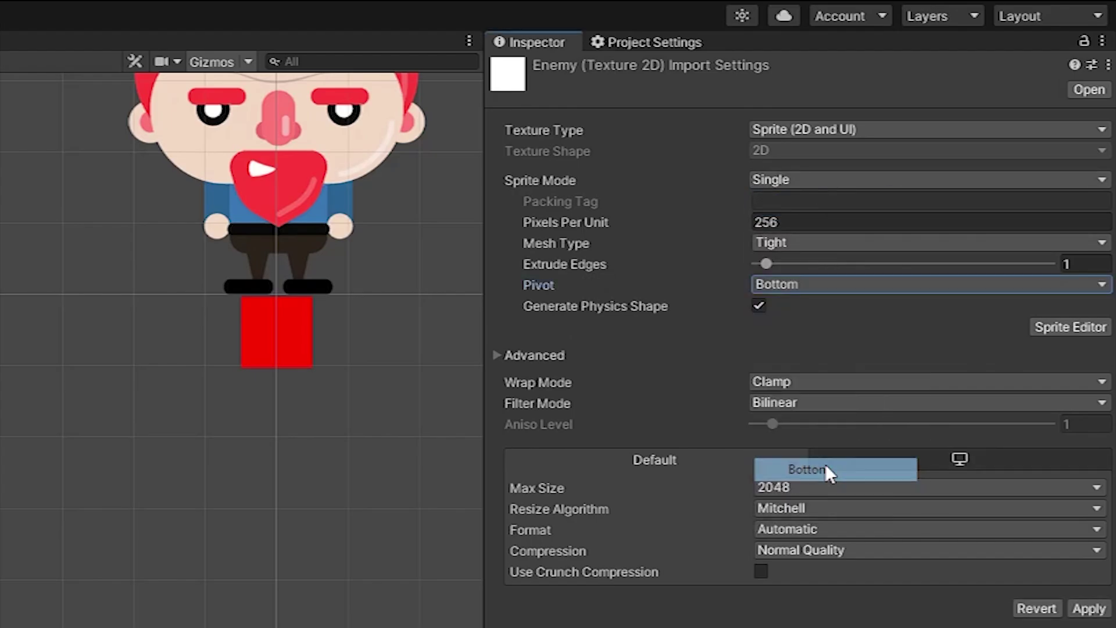
click(1088, 609)
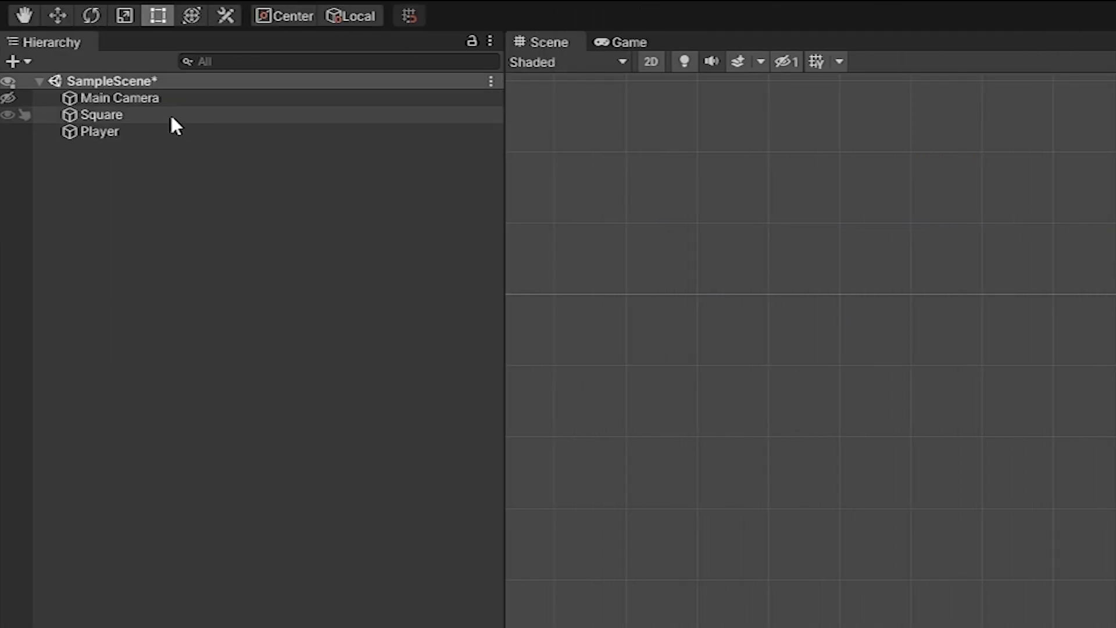
- Assign the Enemy sprite to Square, set Sprite Sort Point to Pivot, and drag Y to -0.37
click(171, 119)
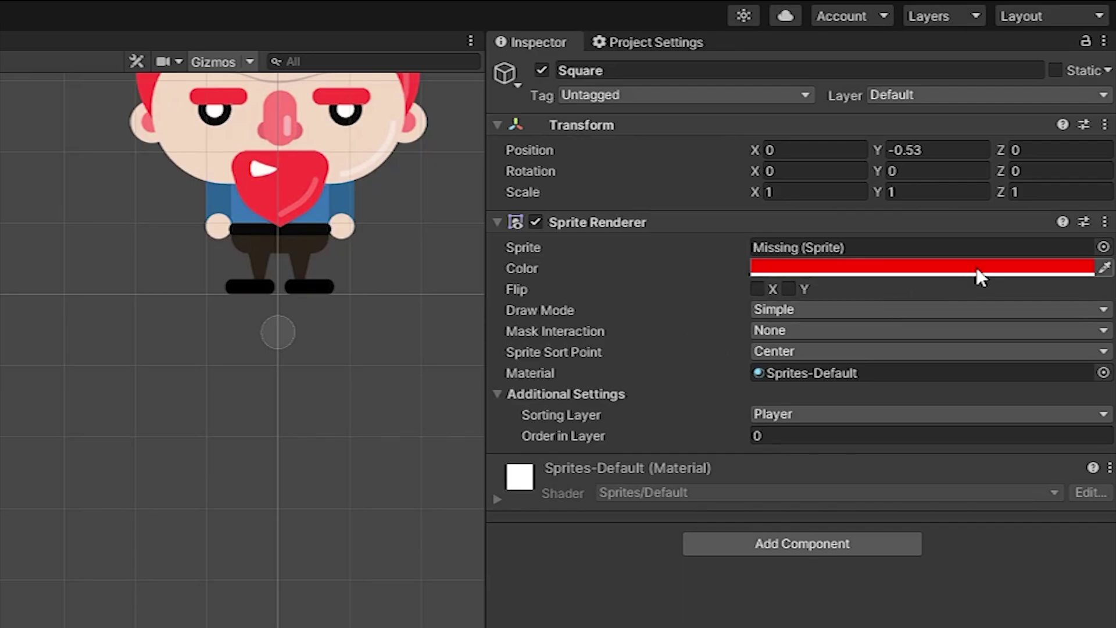
click(1103, 247)
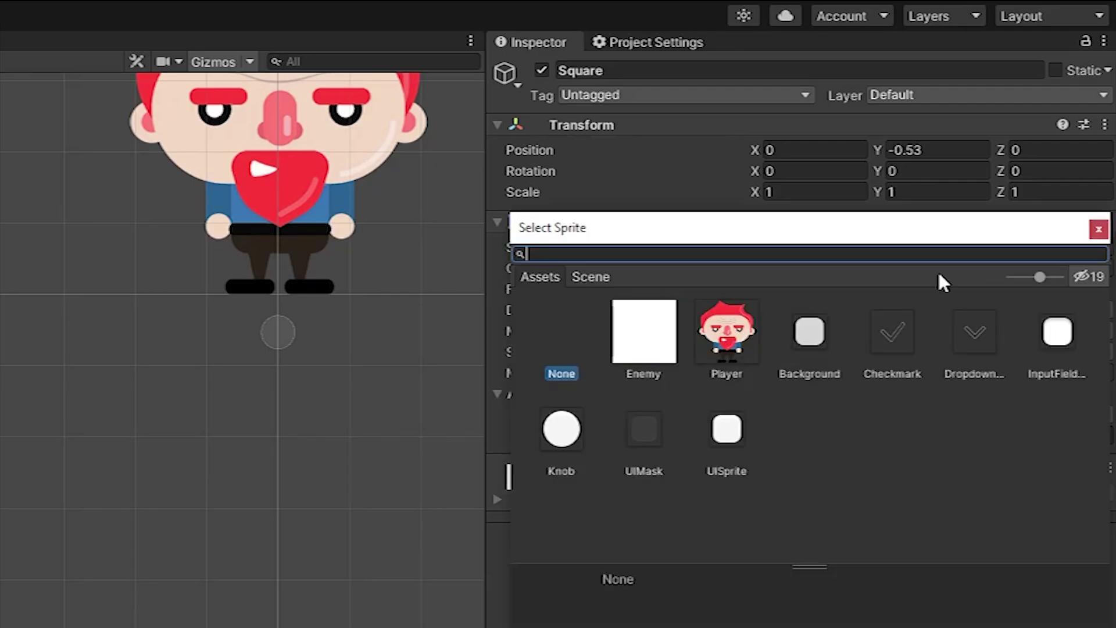
double_click(644, 349)
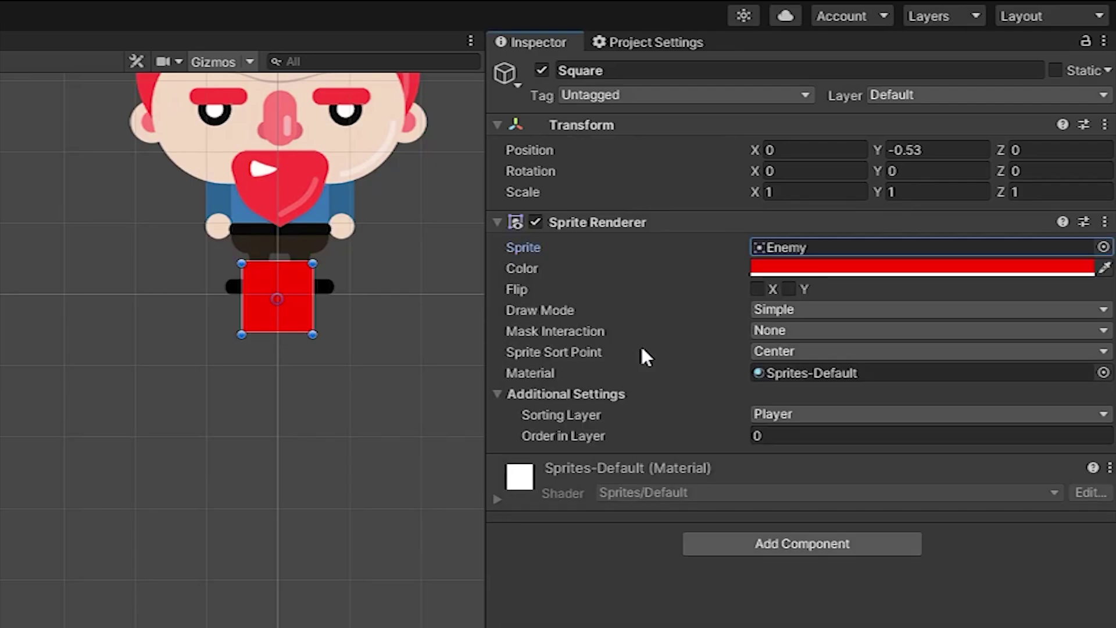
click(889, 353)
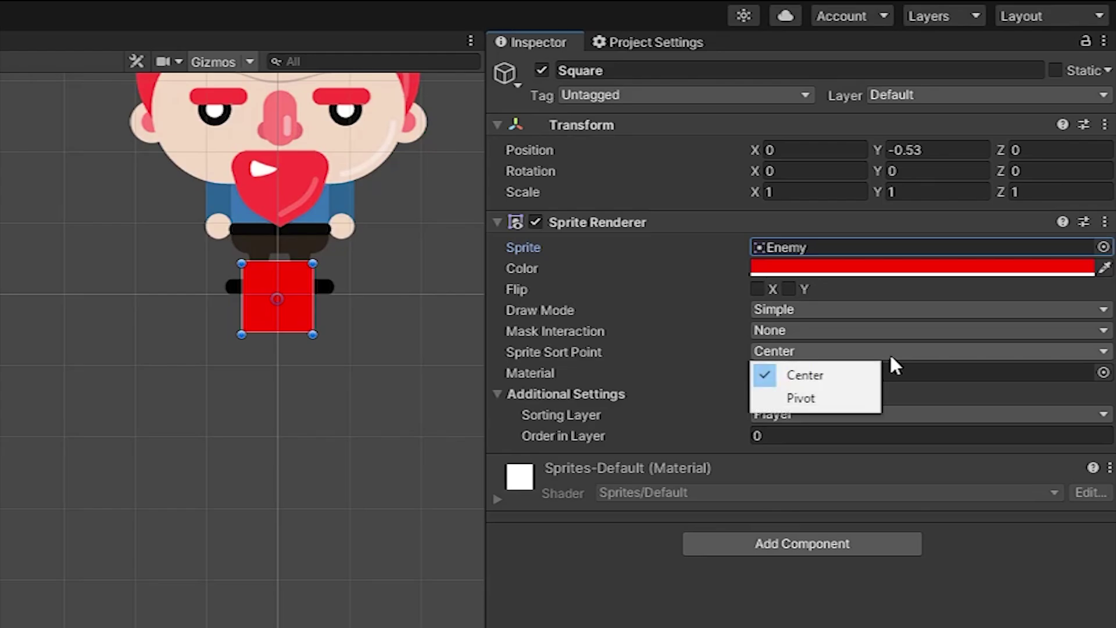
click(853, 398)
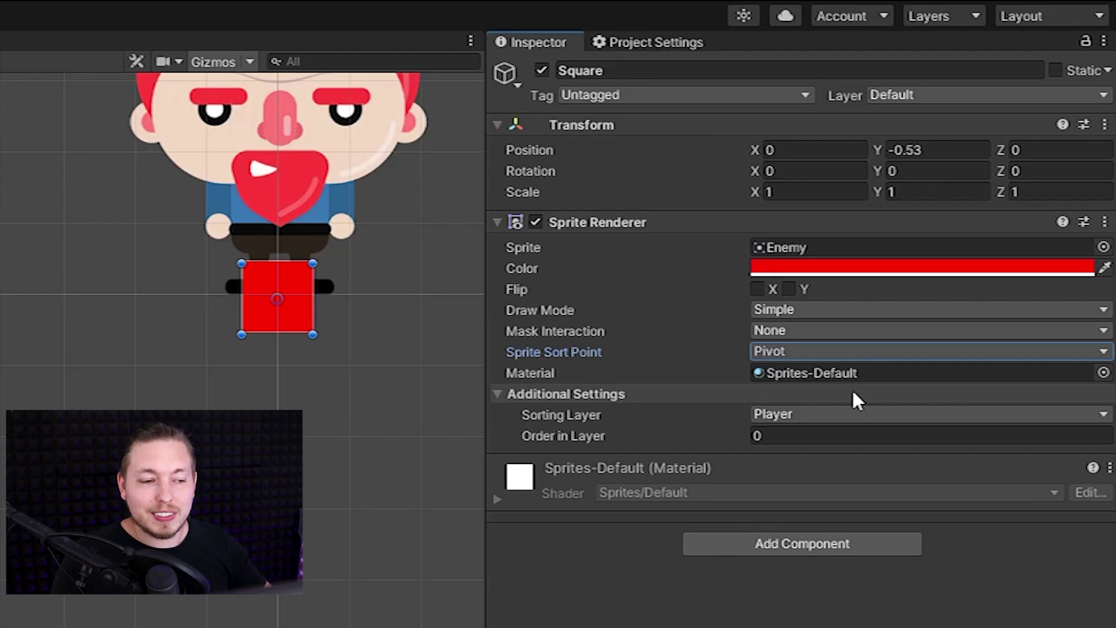
drag(882, 150, 888, 177)
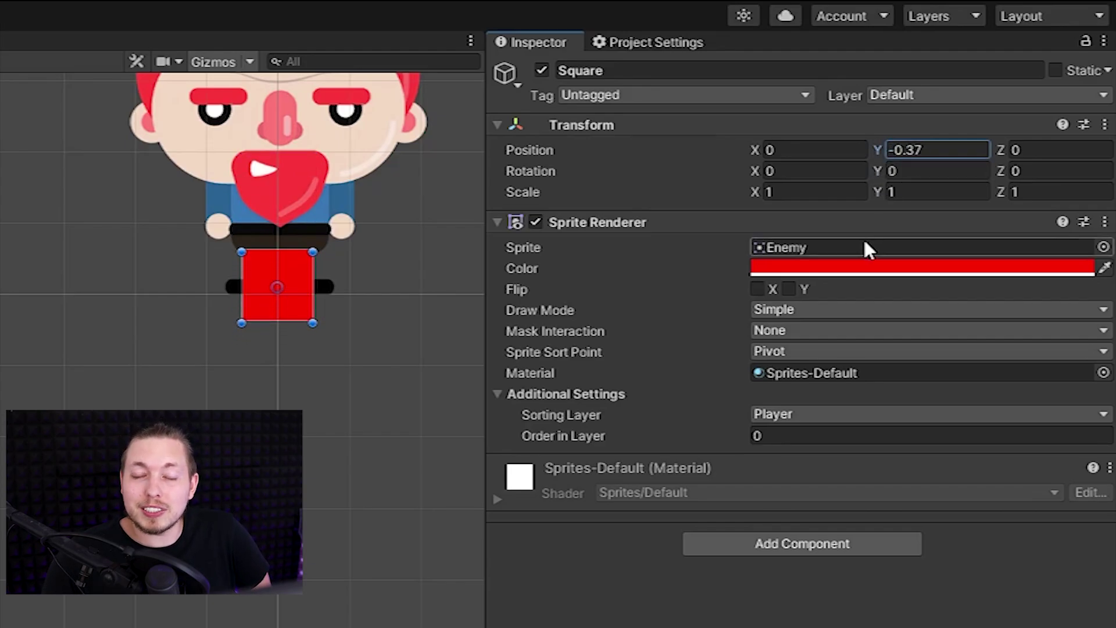